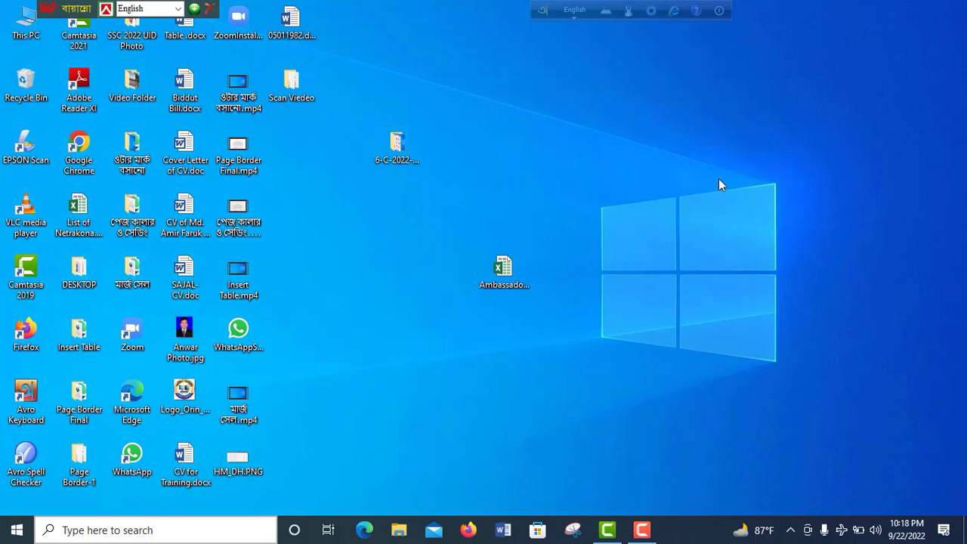
pyautogui.rightClick(607, 155)
pyautogui.click(639, 198)
pyautogui.rightClick(587, 121)
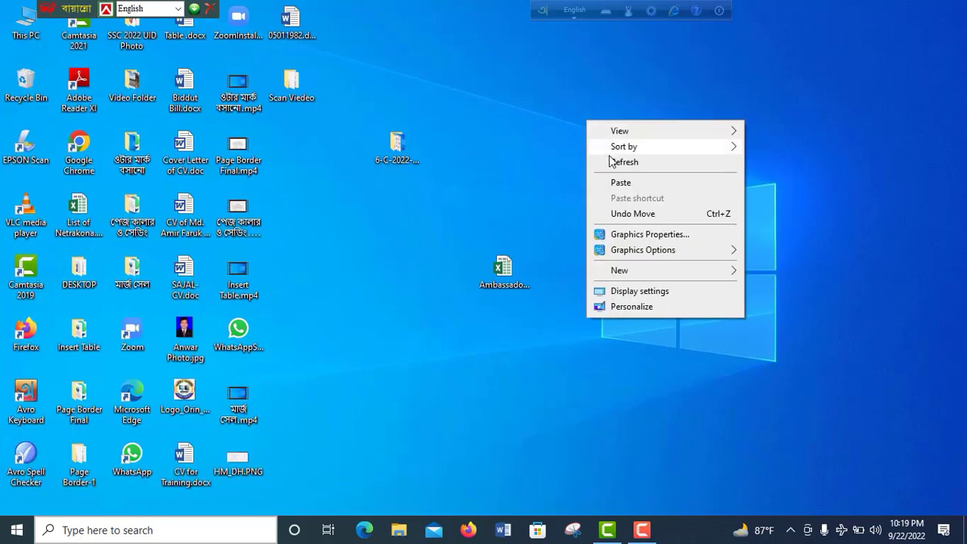
pyautogui.click(624, 166)
pyautogui.rightClick(569, 123)
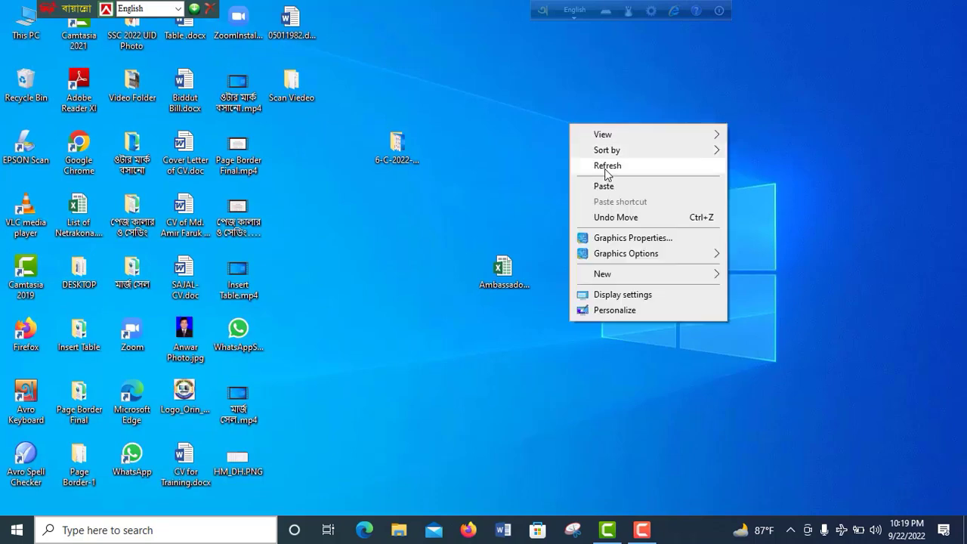
pyautogui.click(604, 166)
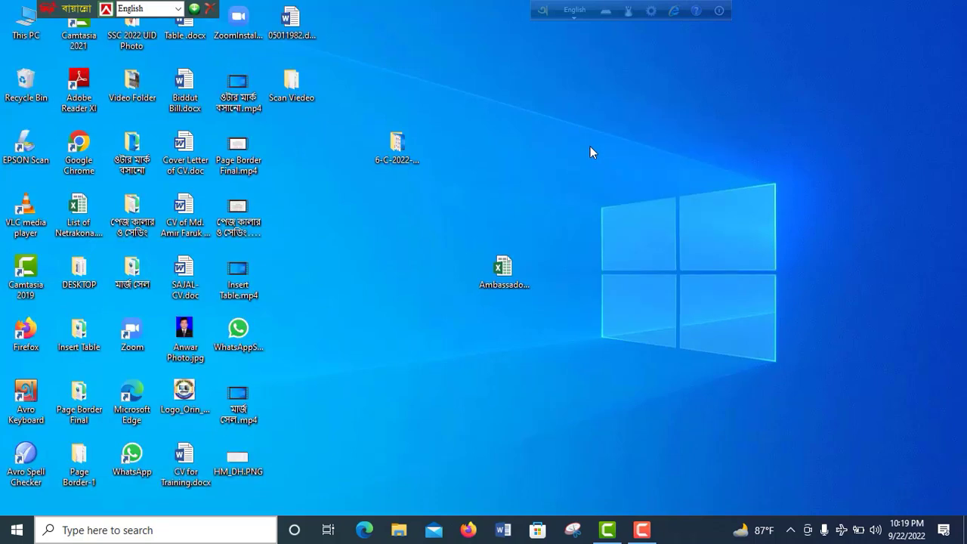
pyautogui.rightClick(590, 146)
pyautogui.click(622, 188)
pyautogui.rightClick(596, 189)
pyautogui.click(637, 231)
pyautogui.rightClick(574, 176)
pyautogui.click(622, 218)
pyautogui.rightClick(583, 153)
pyautogui.click(621, 194)
pyautogui.rightClick(541, 136)
pyautogui.click(578, 185)
pyautogui.rightClick(549, 130)
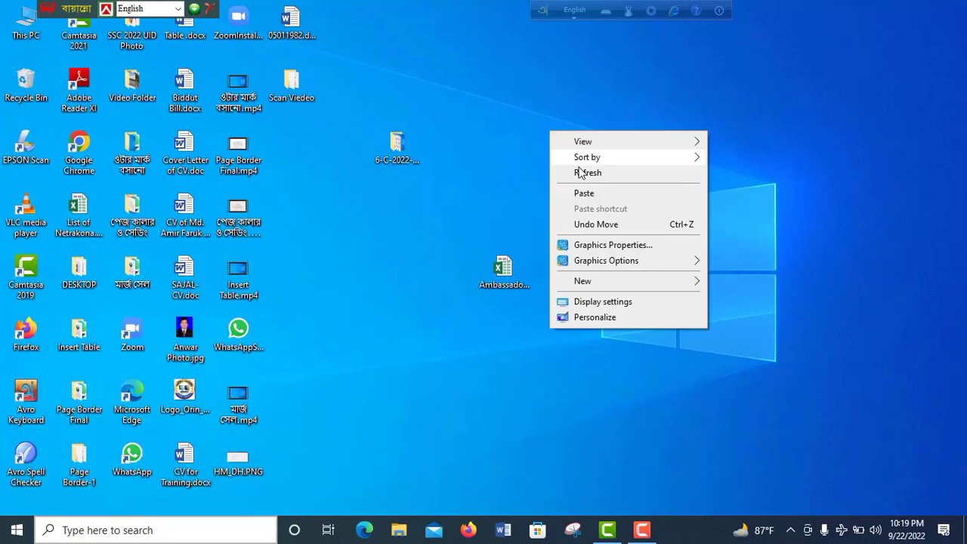
pyautogui.click(584, 173)
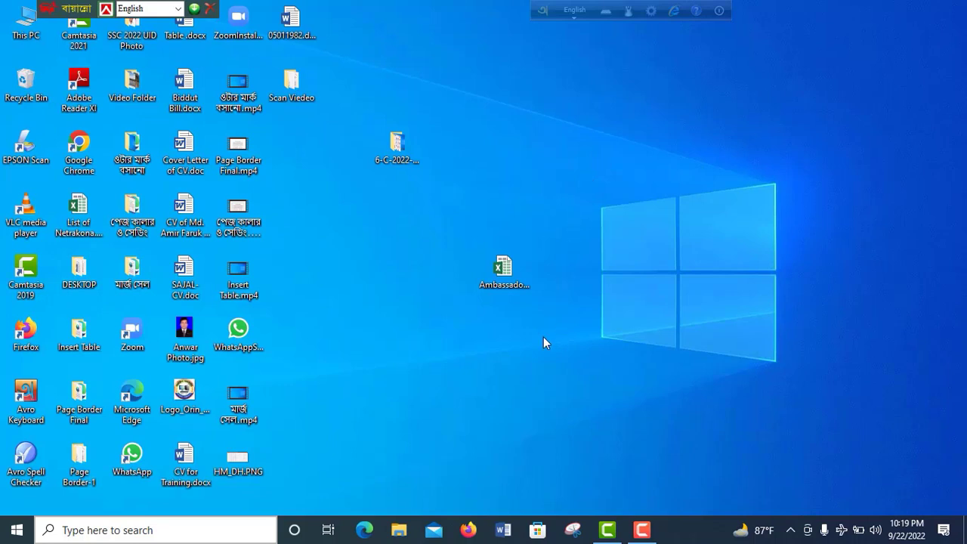
# - Find and launch Adobe Photoshop CS through the Windows search and postpone the product registration
pyautogui.click(68, 530)
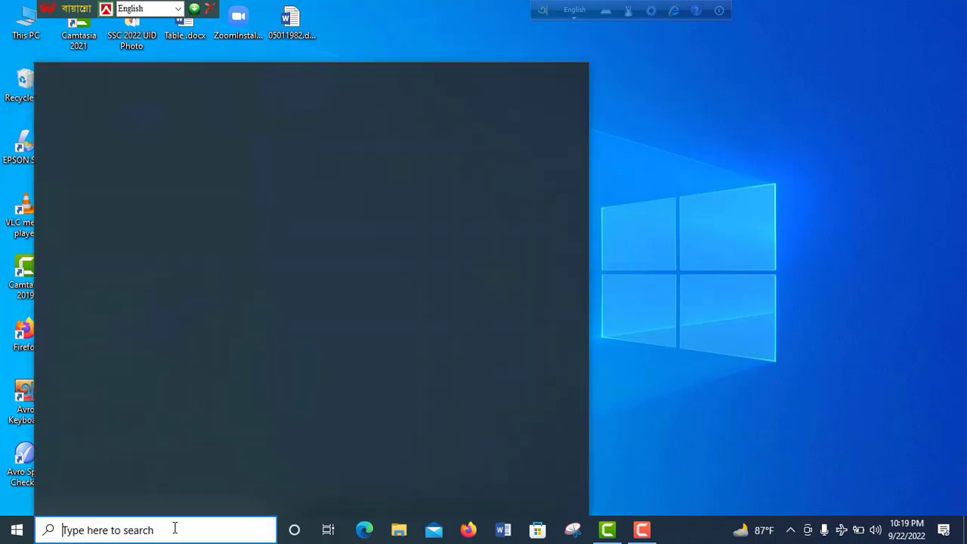
pyautogui.write('p')
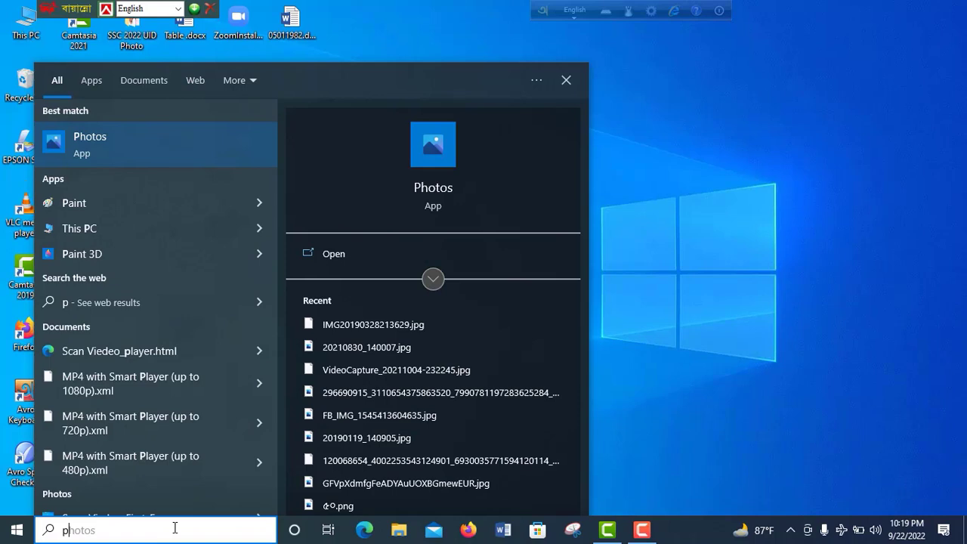
pyautogui.write('ho')
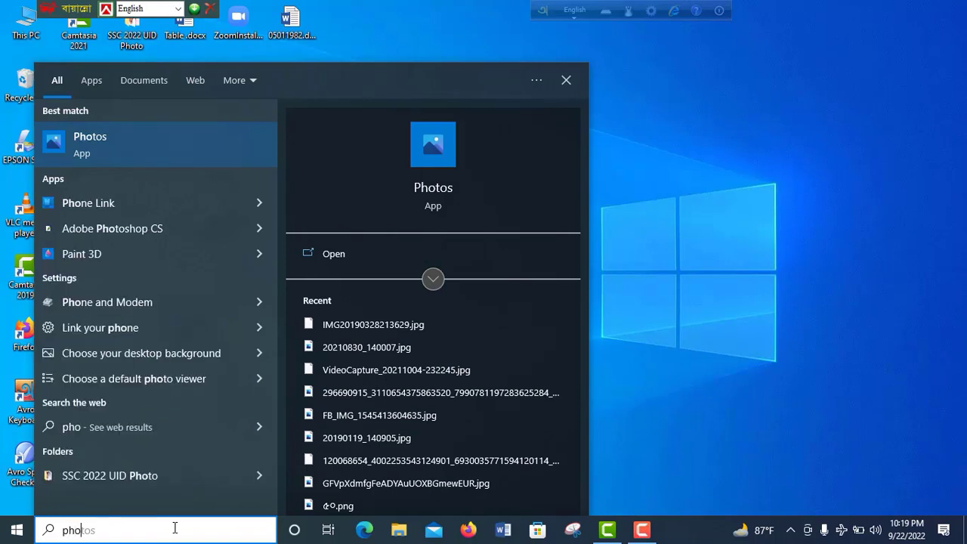
pyautogui.press('BackSpace')
pyautogui.press('BackSpace')
pyautogui.press('BackSpace')
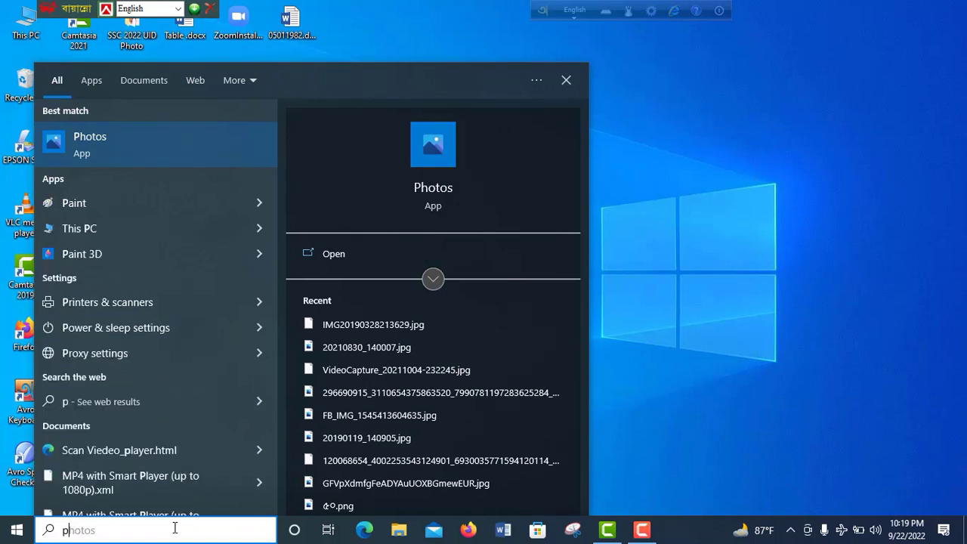
pyautogui.write('ado')
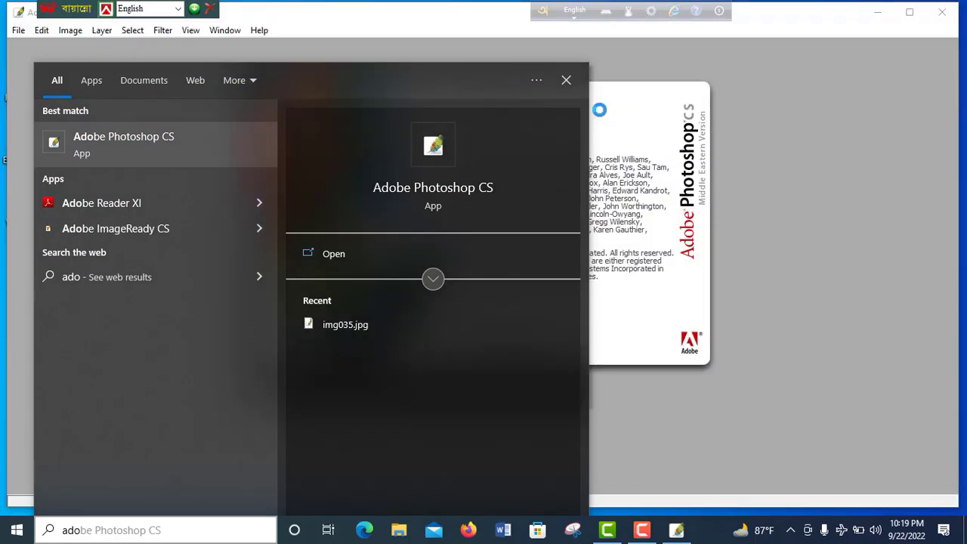
pyautogui.click(565, 80)
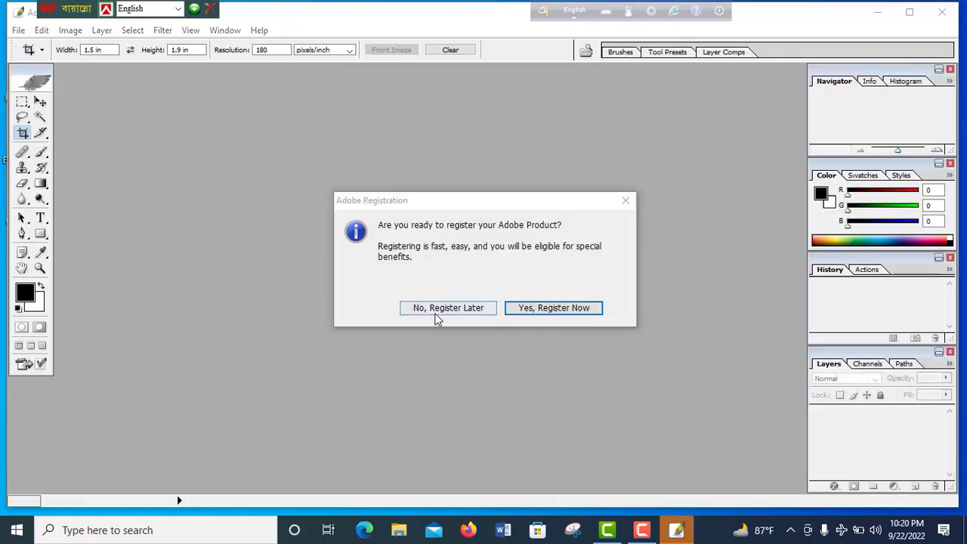
pyautogui.click(434, 308)
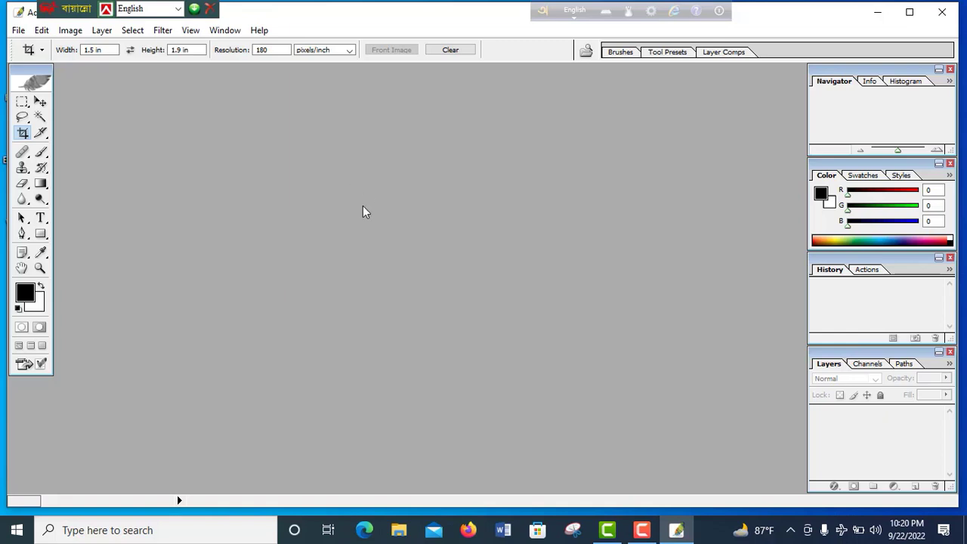
pyautogui.doubleClick(484, 220)
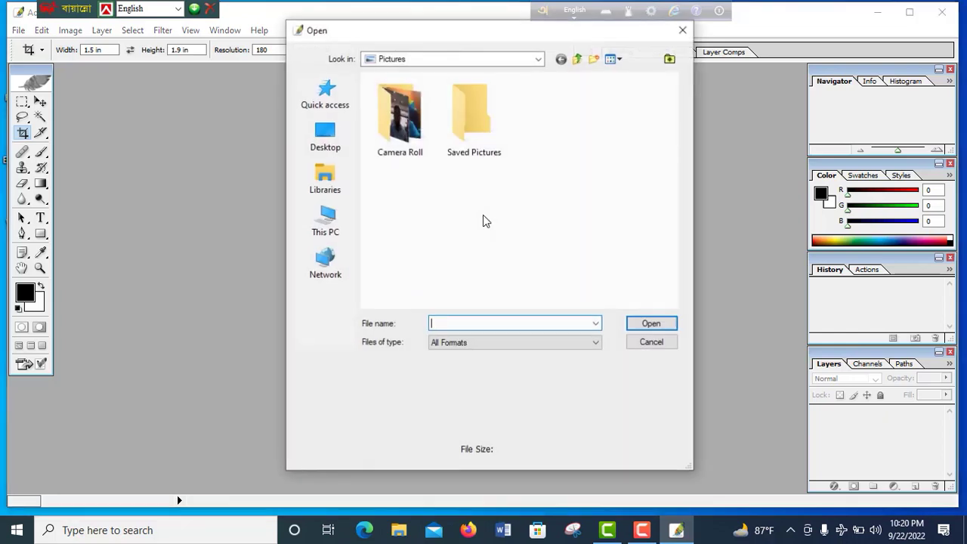
pyautogui.click(330, 145)
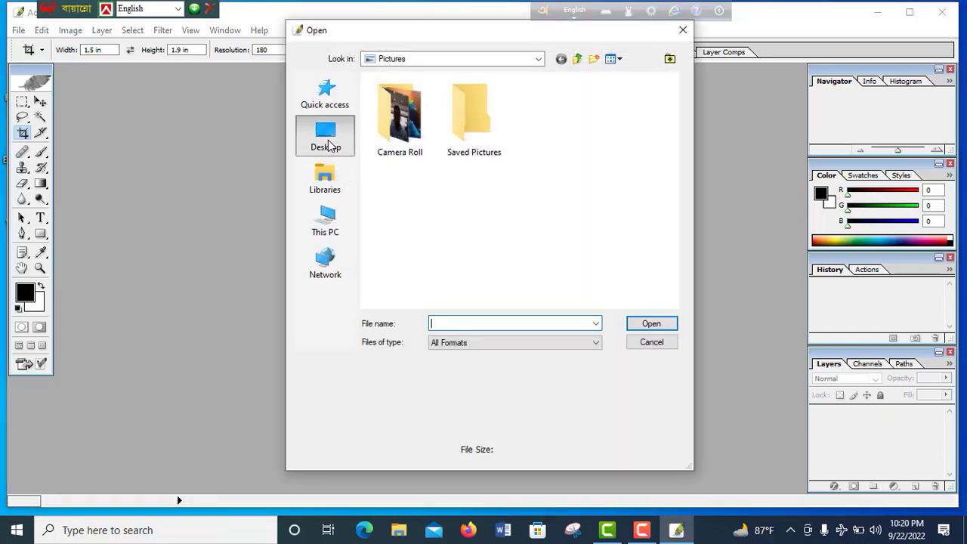
pyautogui.scroll(-2, 590, 156)
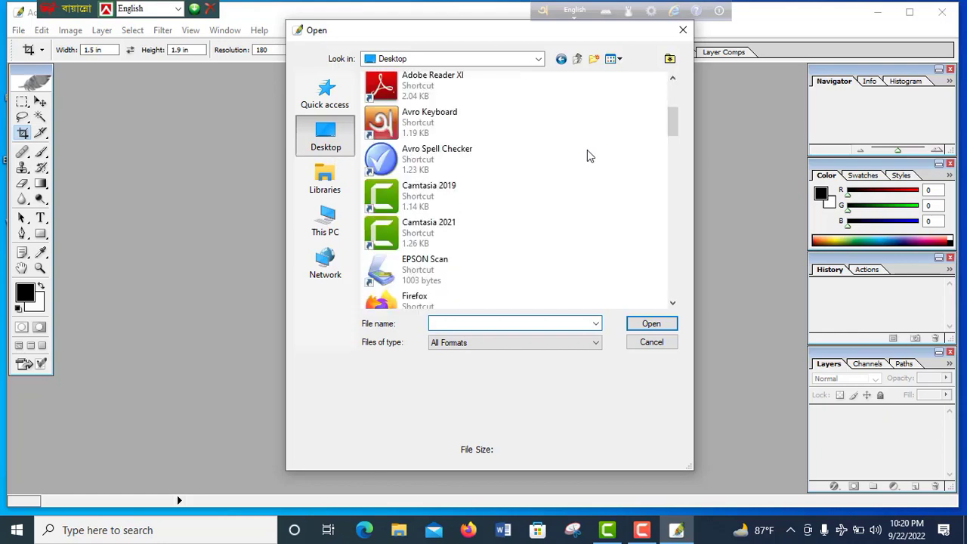
pyautogui.scroll(-9, 590, 156)
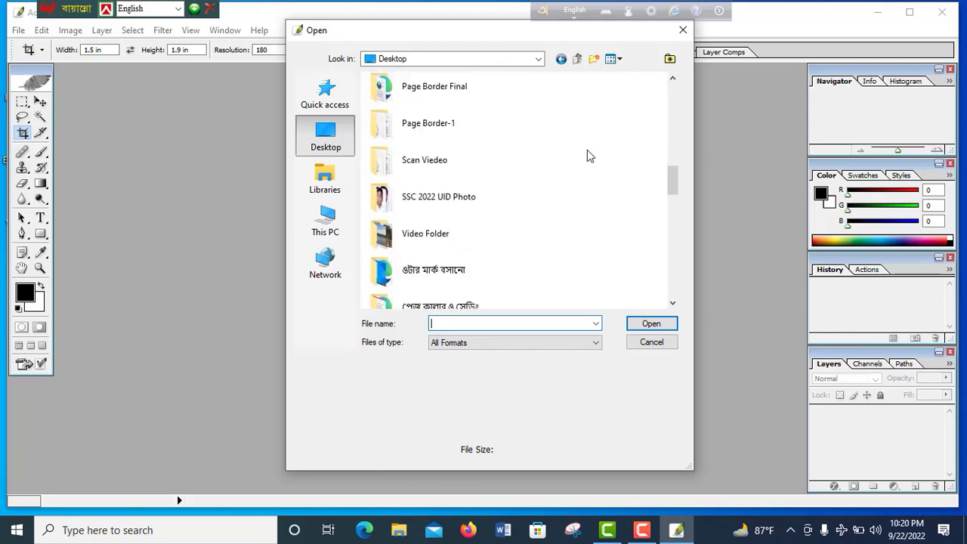
pyautogui.click(682, 30)
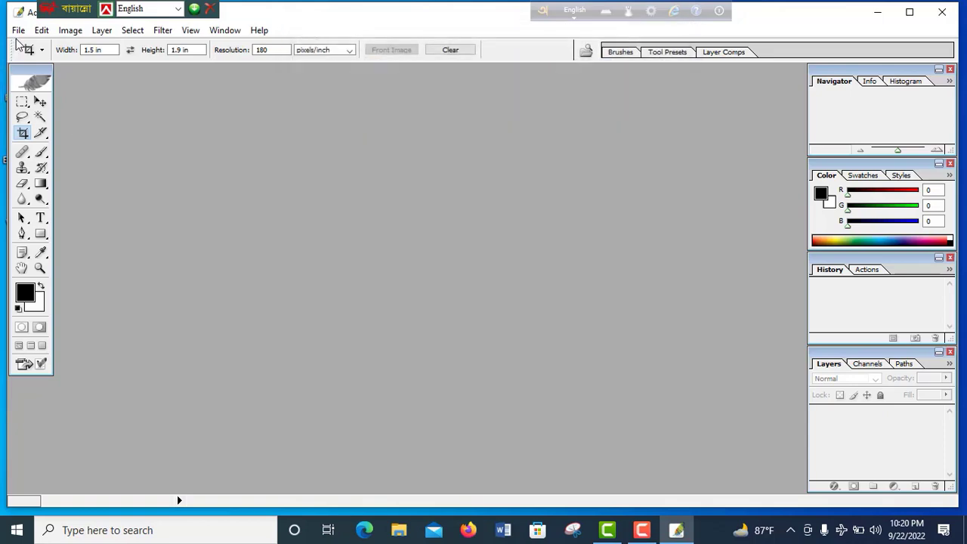
# - Open the scanned image img037.jpg from the 6-C-2022-Noapara folder on the Desktop
pyautogui.click(16, 30)
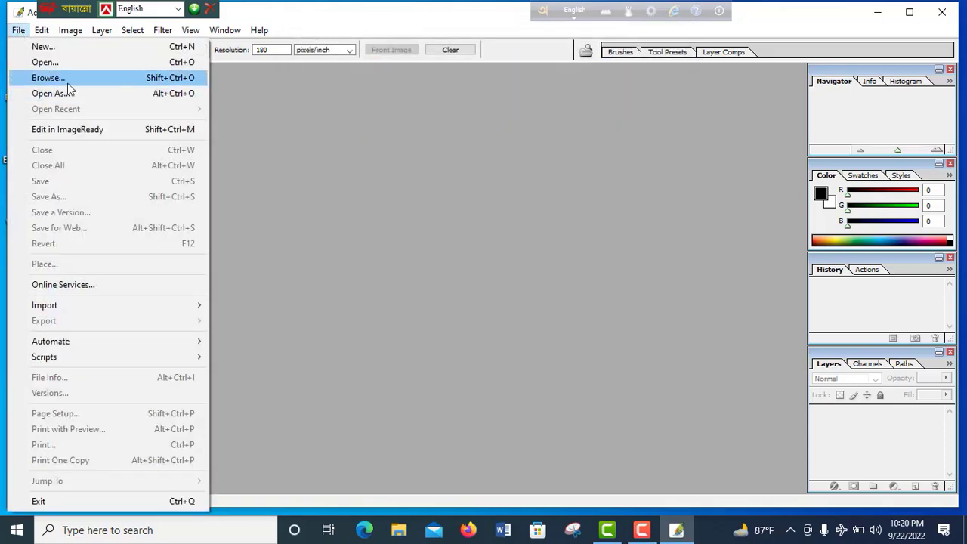
pyautogui.click(55, 66)
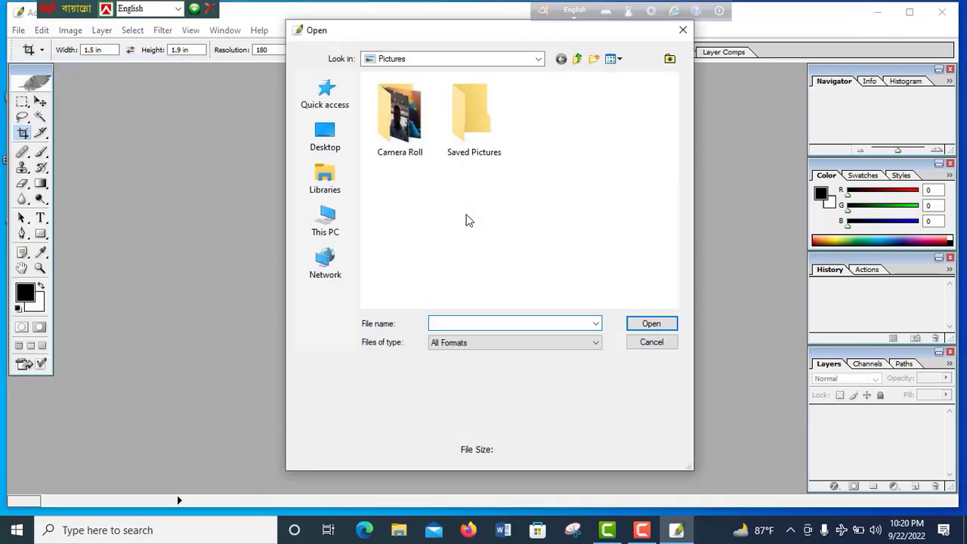
pyautogui.click(329, 148)
pyautogui.scroll(-5, 563, 202)
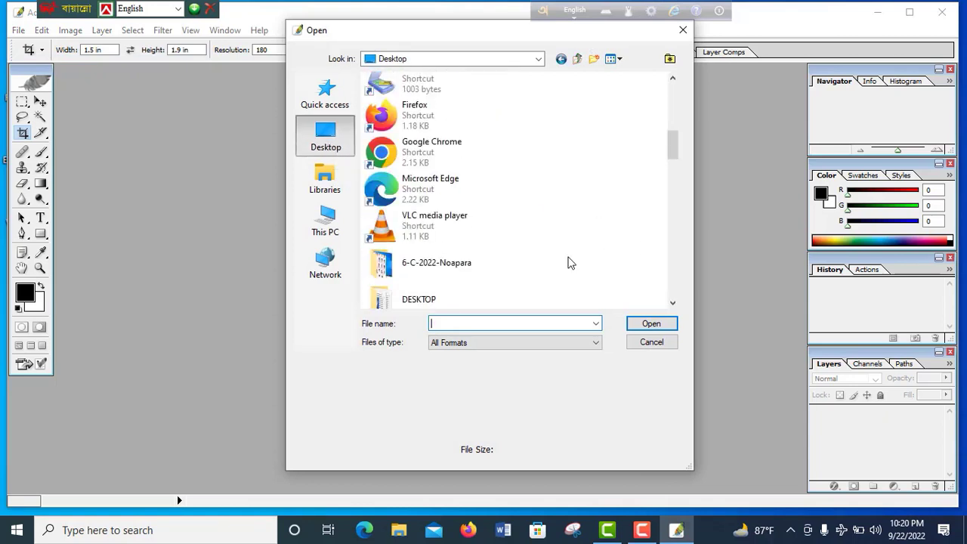
pyautogui.doubleClick(420, 269)
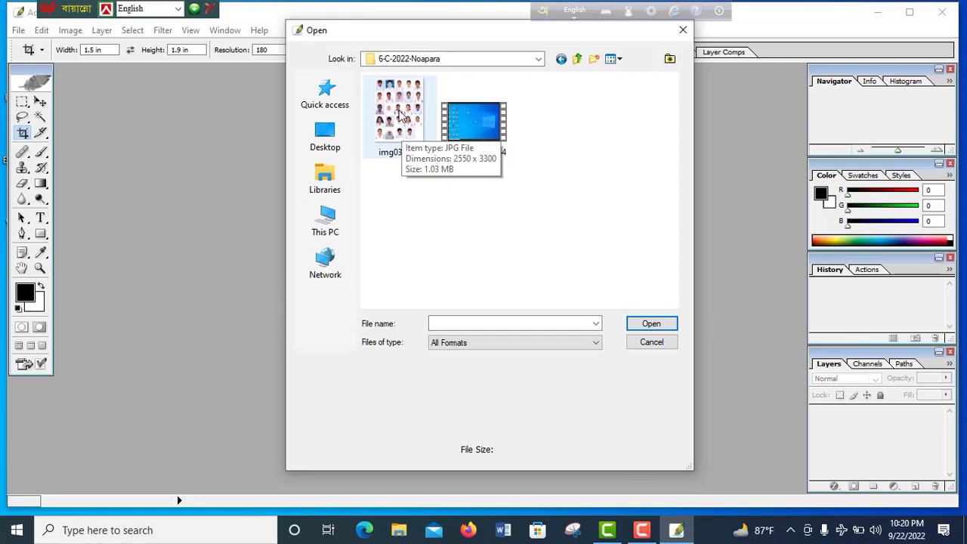
pyautogui.click(402, 113)
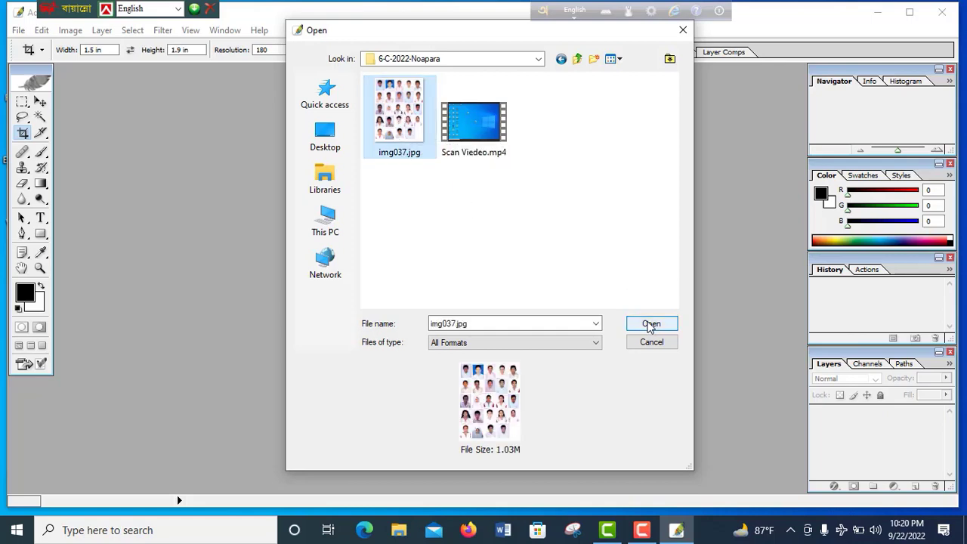
pyautogui.click(650, 324)
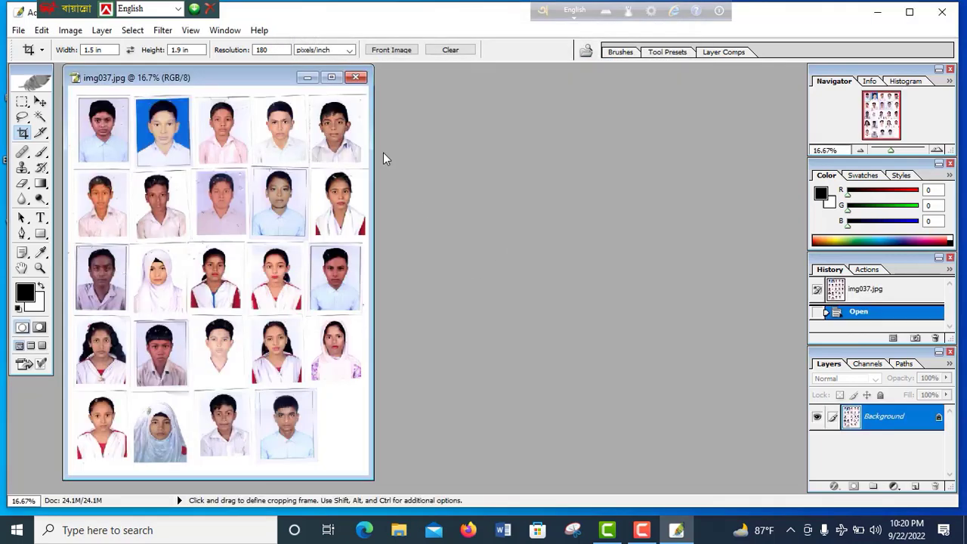
# - Set the crop resolution to 300 pixels/inch and crop the sheet roughly around the first portrait in the top row
pyautogui.moveTo(260, 79); pyautogui.dragTo(415, 87)
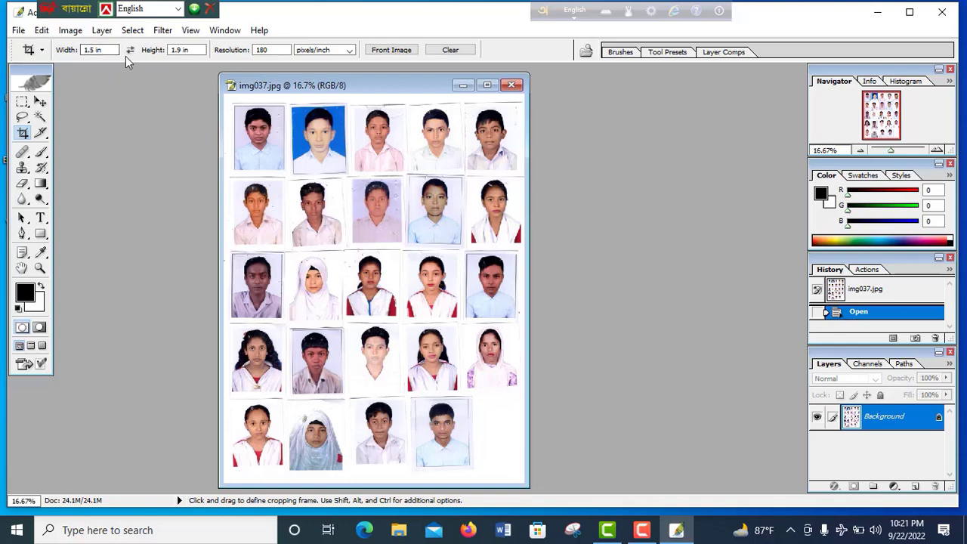
pyautogui.doubleClick(289, 47)
pyautogui.write('300')
pyautogui.moveTo(225, 96); pyautogui.dragTo(379, 194)
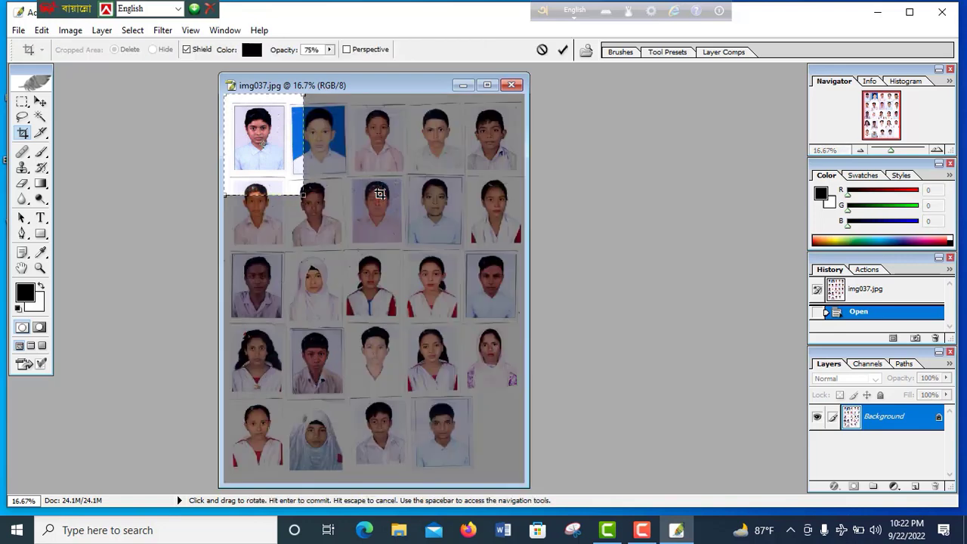
pyautogui.press('Return')
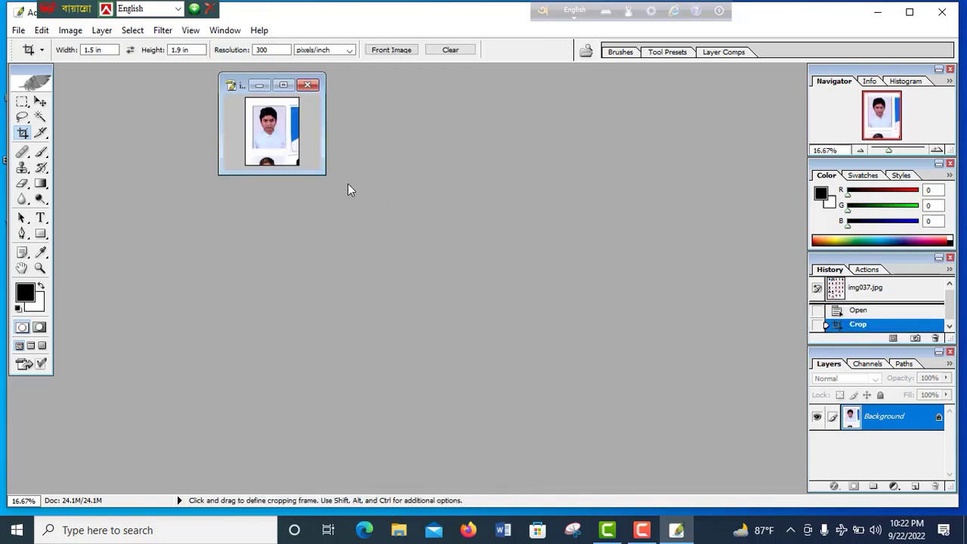
# - Crop the image tightly to the inner edges of the portrait, removing the white border and the neighbouring photos
pyautogui.moveTo(326, 174); pyautogui.dragTo(729, 438)
pyautogui.scroll(1, 491, 269)
pyautogui.scroll(1, 491, 269)
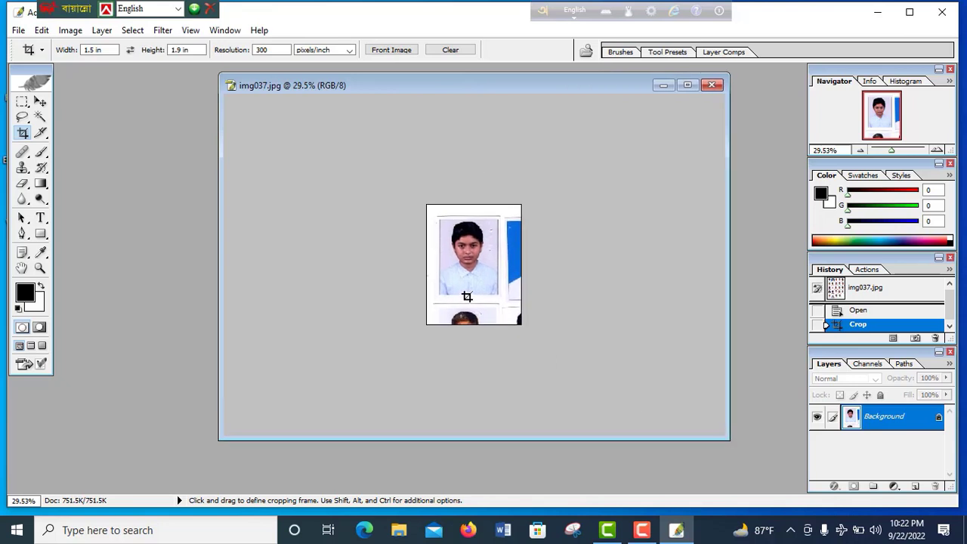
pyautogui.scroll(5, 467, 296)
pyautogui.scroll(-1, 467, 296)
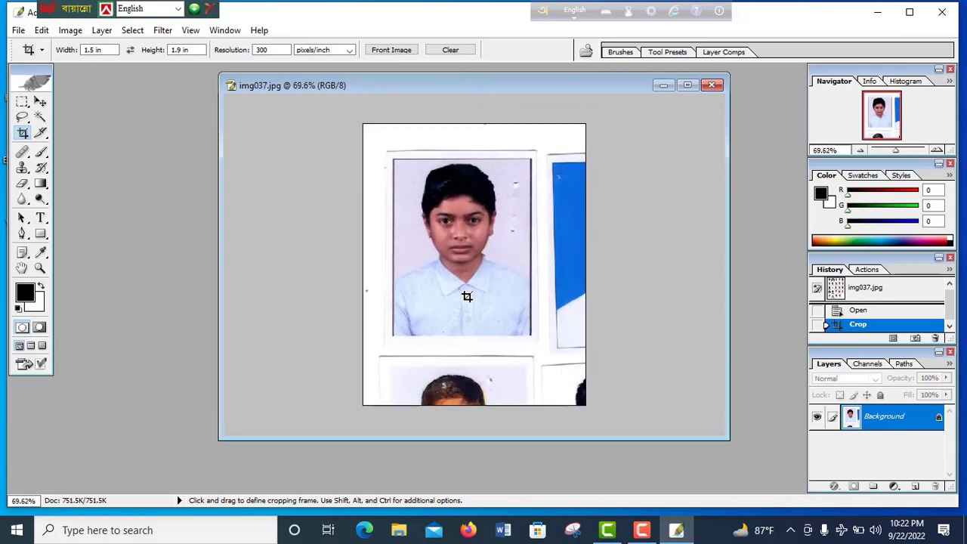
pyautogui.scroll(1, 467, 297)
pyautogui.scroll(-2, 466, 296)
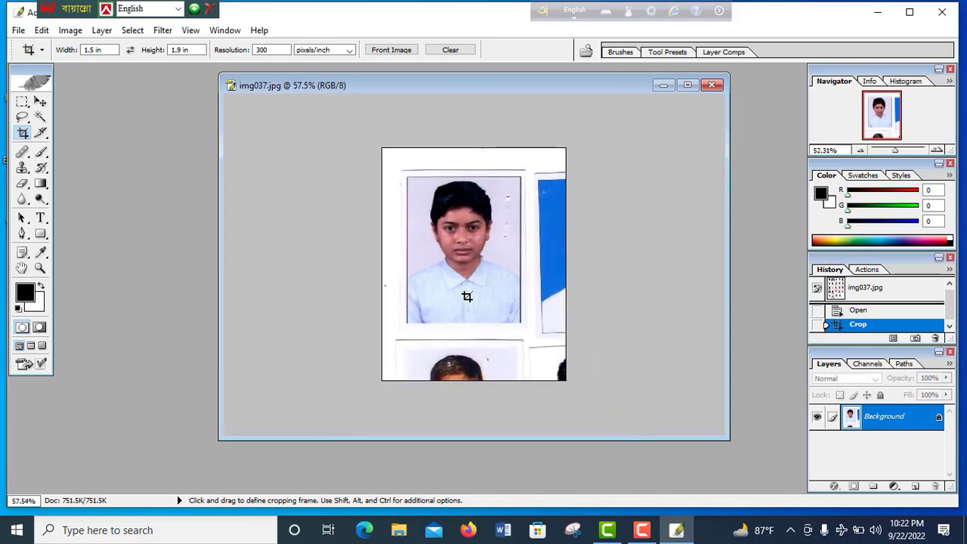
pyautogui.scroll(-3, 467, 296)
pyautogui.moveTo(727, 439)
pyautogui.mouseDown()
pyautogui.moveTo(533, 260)
pyautogui.moveTo(727, 422)
pyautogui.mouseUp()
pyautogui.scroll(5, 593, 296)
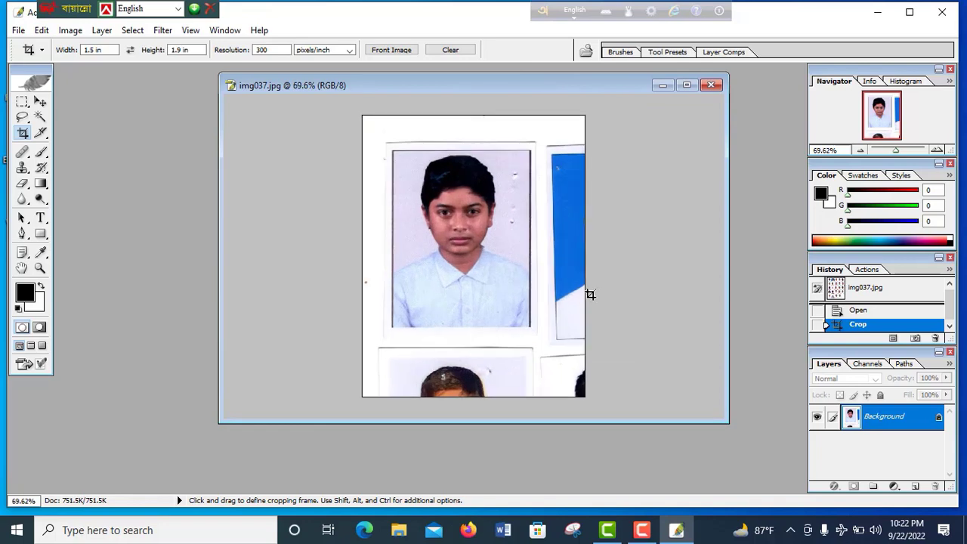
pyautogui.scroll(2, 593, 295)
pyautogui.scroll(-1, 590, 294)
pyautogui.scroll(1, 590, 294)
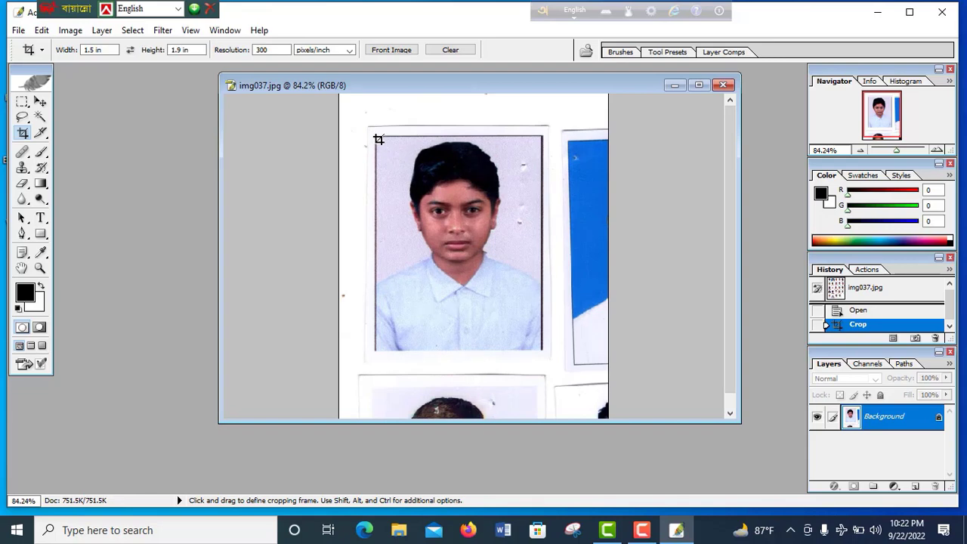
pyautogui.moveTo(377, 139); pyautogui.dragTo(557, 343)
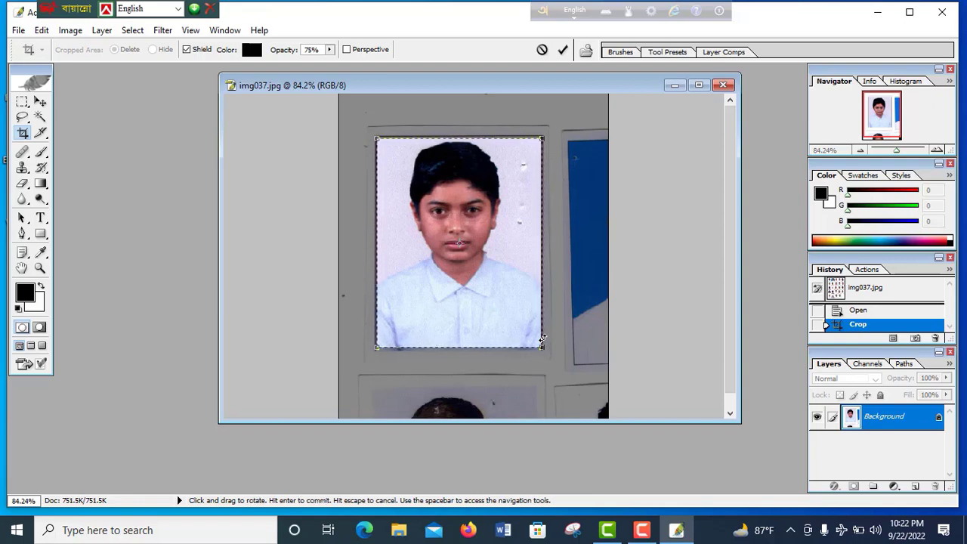
pyautogui.press('Return')
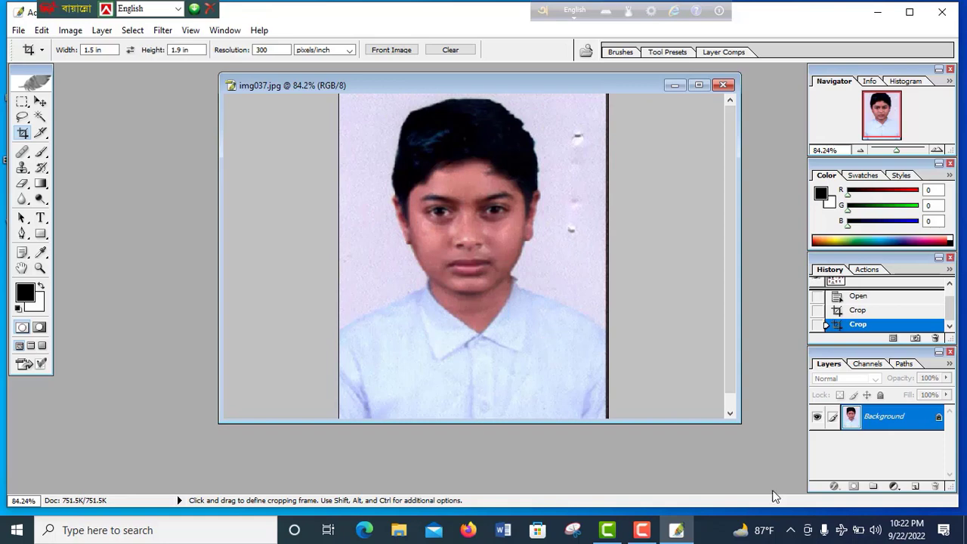
# - Crop the first portrait again to trim the dark strip along its right edge, keeping the 1.5 × 1.9 in crop size
pyautogui.moveTo(738, 432); pyautogui.dragTo(803, 493)
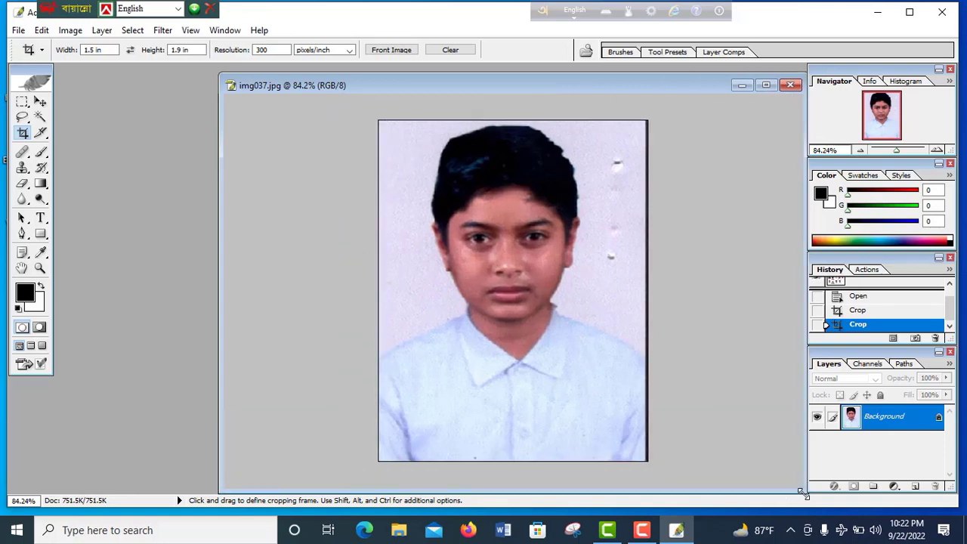
pyautogui.hotkey('ctrl', '-')
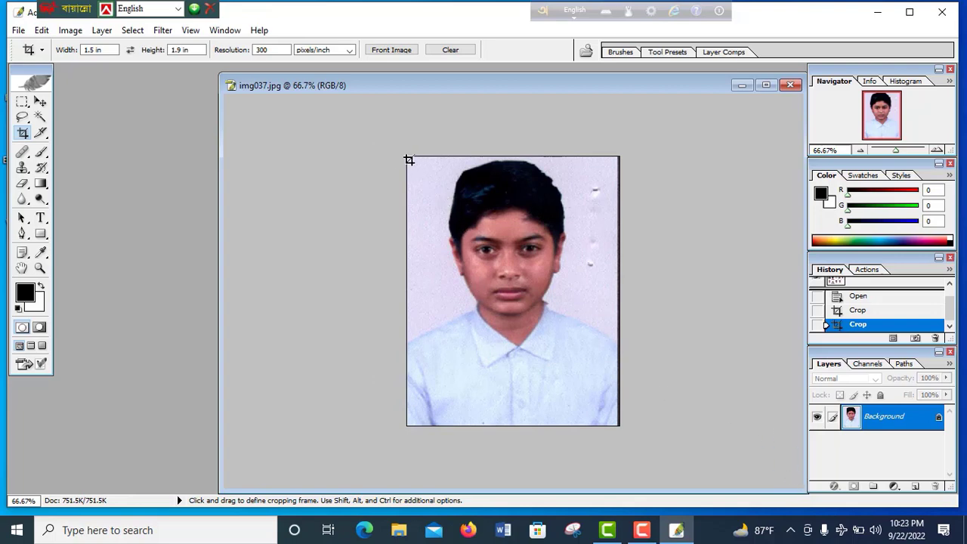
pyautogui.moveTo(408, 157); pyautogui.dragTo(678, 418)
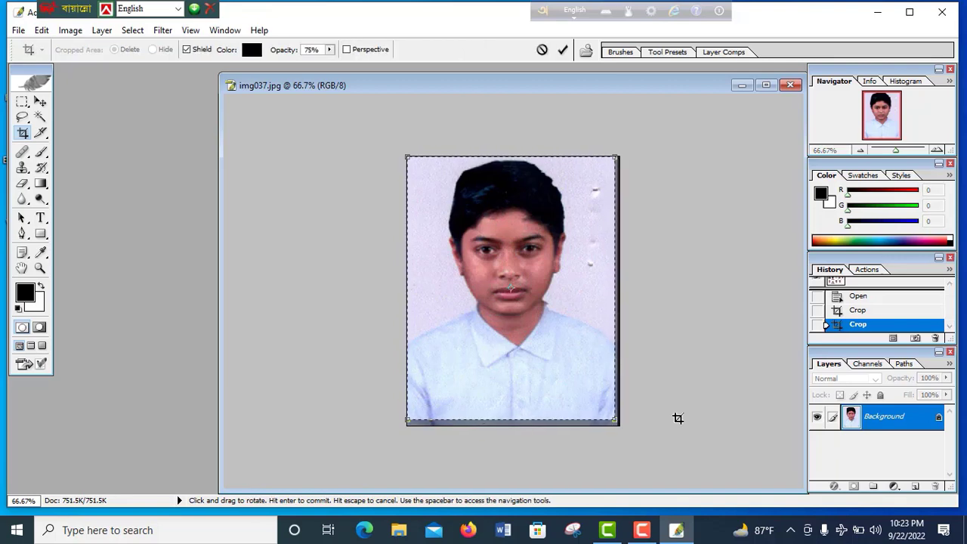
pyautogui.press('Return')
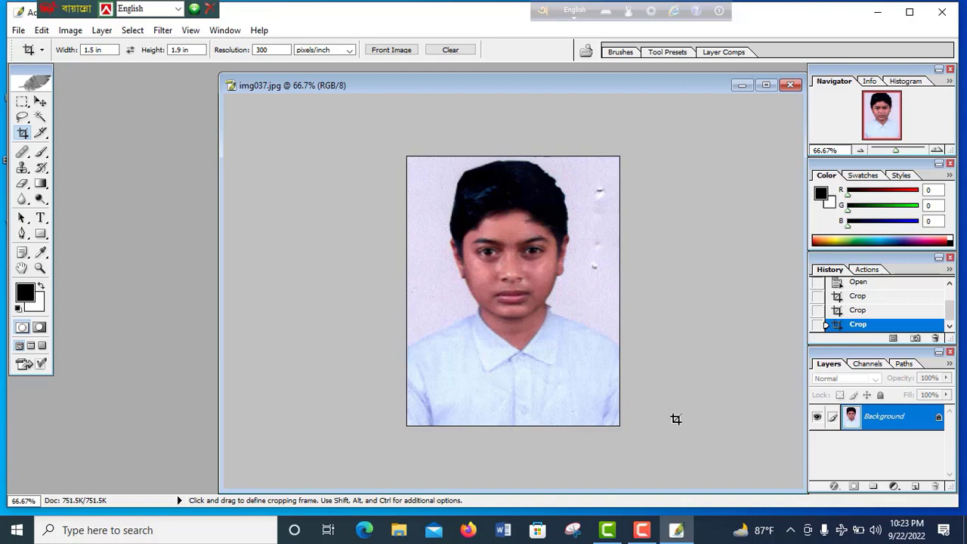
# - Remove the marks from the background beside the boy's head using the Healing Brush at size 50, sampling clean background nearby
pyautogui.click(22, 153)
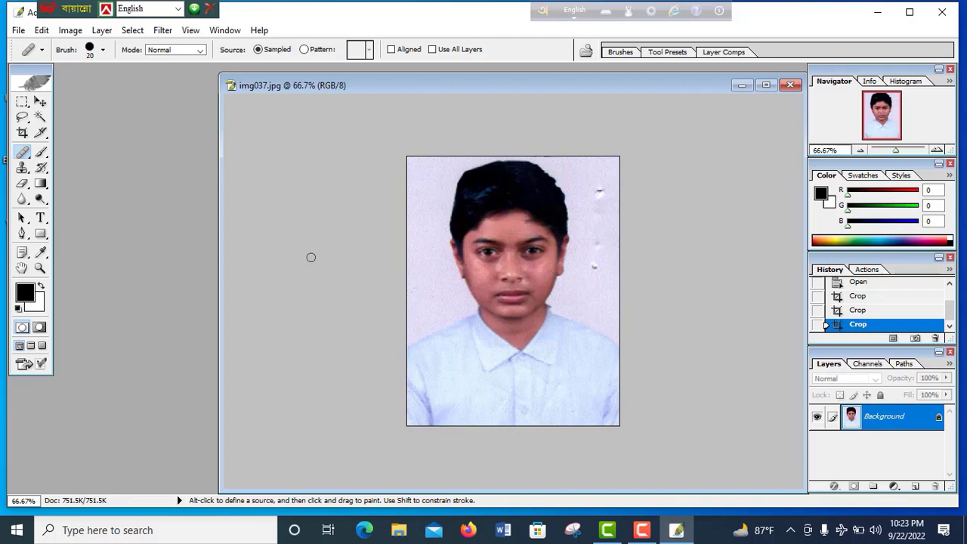
pyautogui.press(']')
pyautogui.press(']')
pyautogui.press(']')
pyautogui.press('alt')
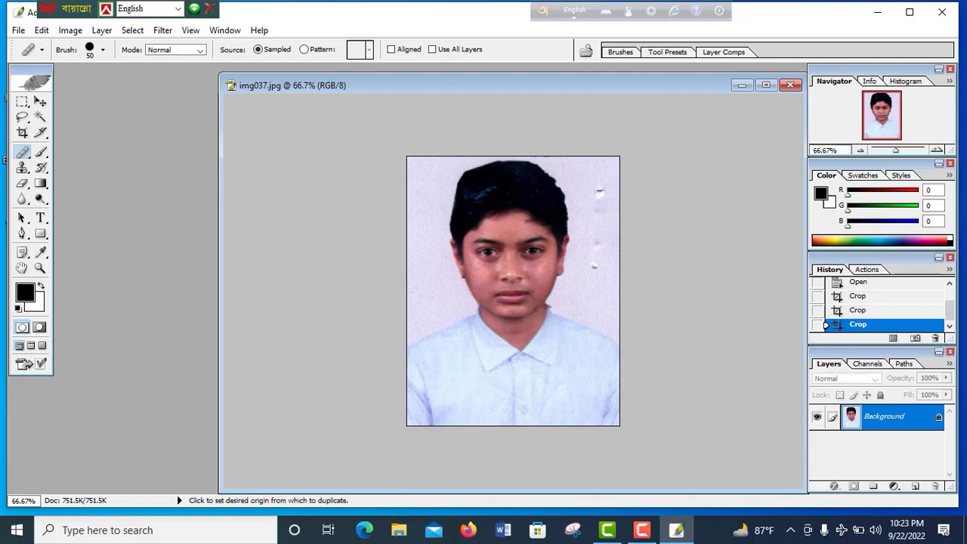
pyautogui.keyDown('alt'); pyautogui.click(600, 221); pyautogui.keyUp('alt')
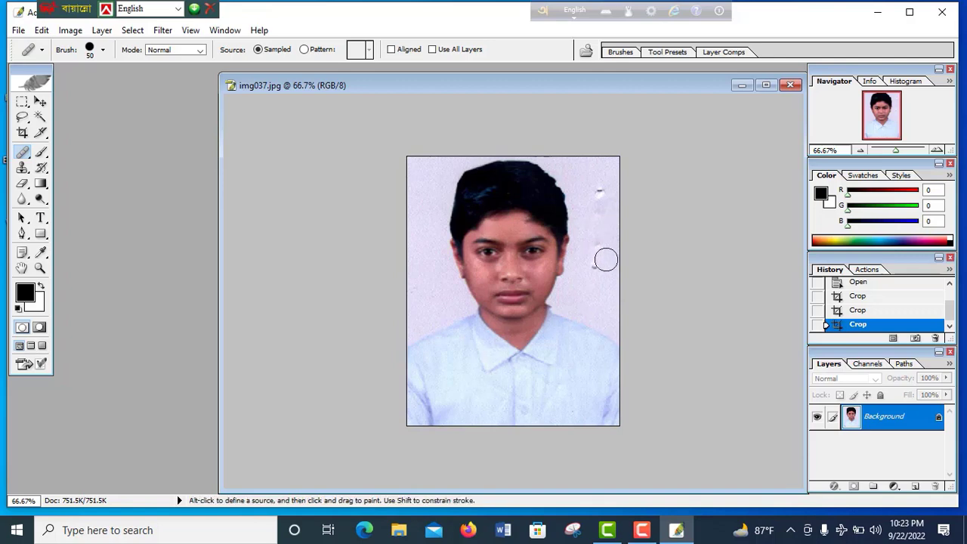
pyautogui.click(598, 192)
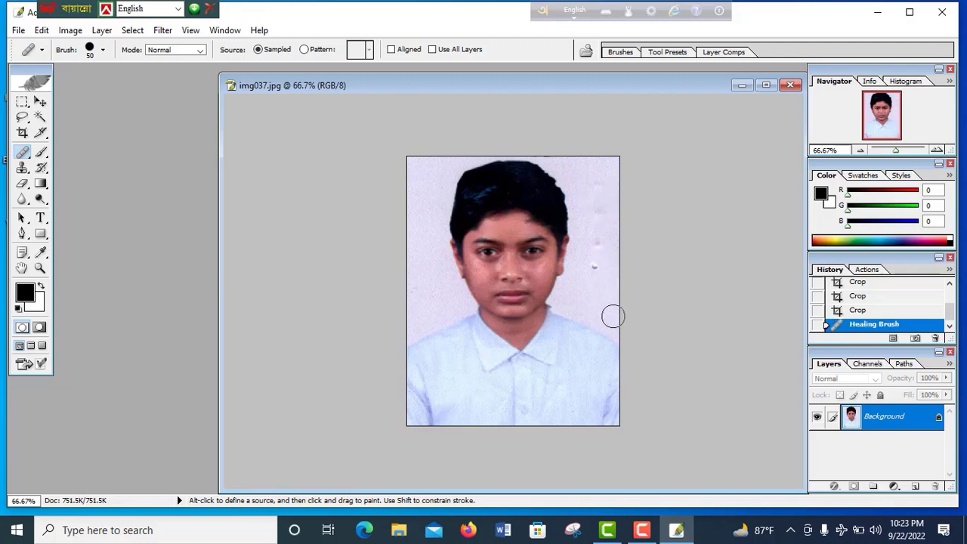
pyautogui.click(595, 266)
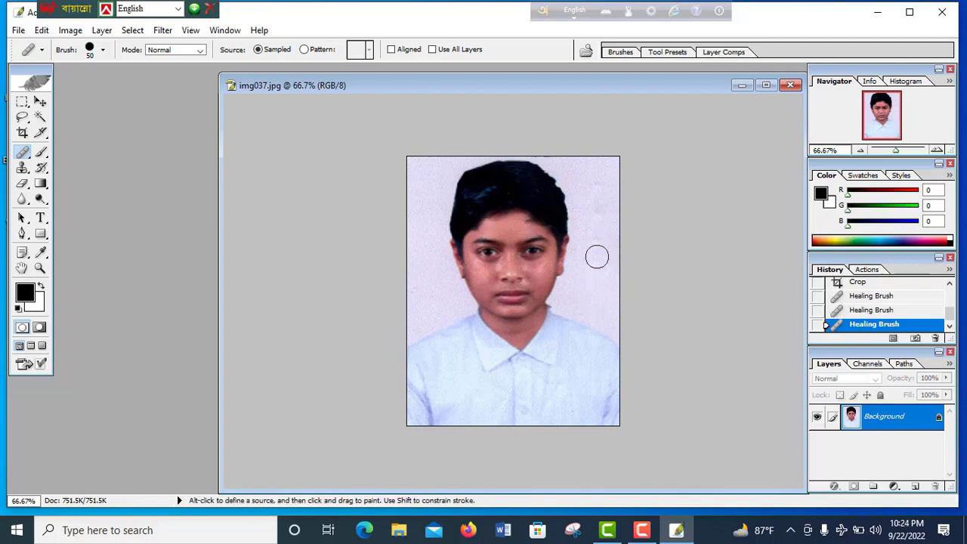
pyautogui.click(603, 220)
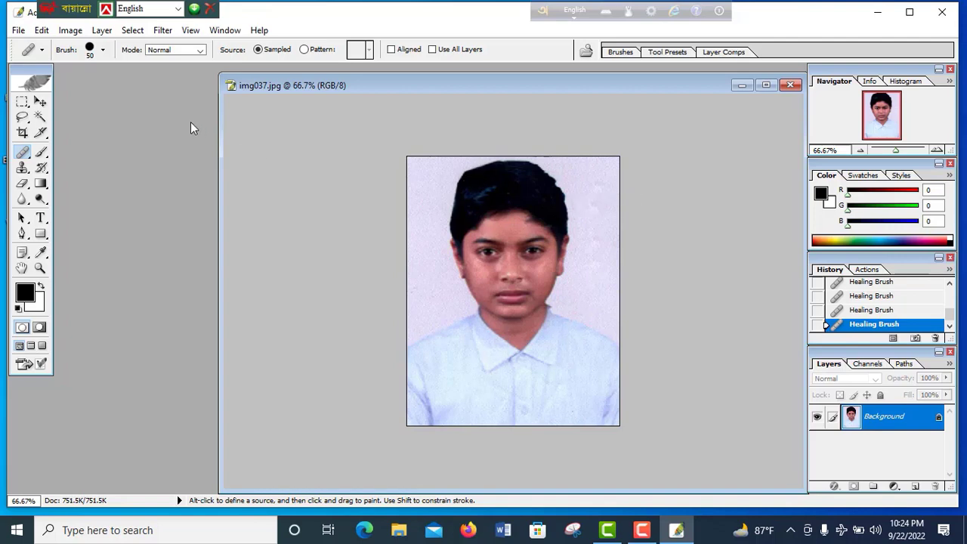
# - Save the retouched portrait as JPEG file 17 in the 6-C-2022-Noapara folder and close the document
pyautogui.click(16, 32)
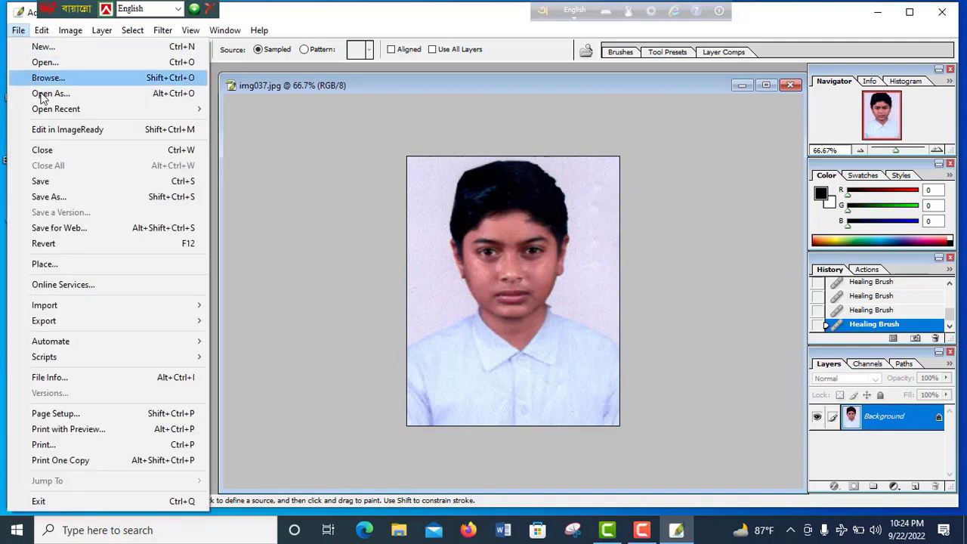
pyautogui.click(63, 195)
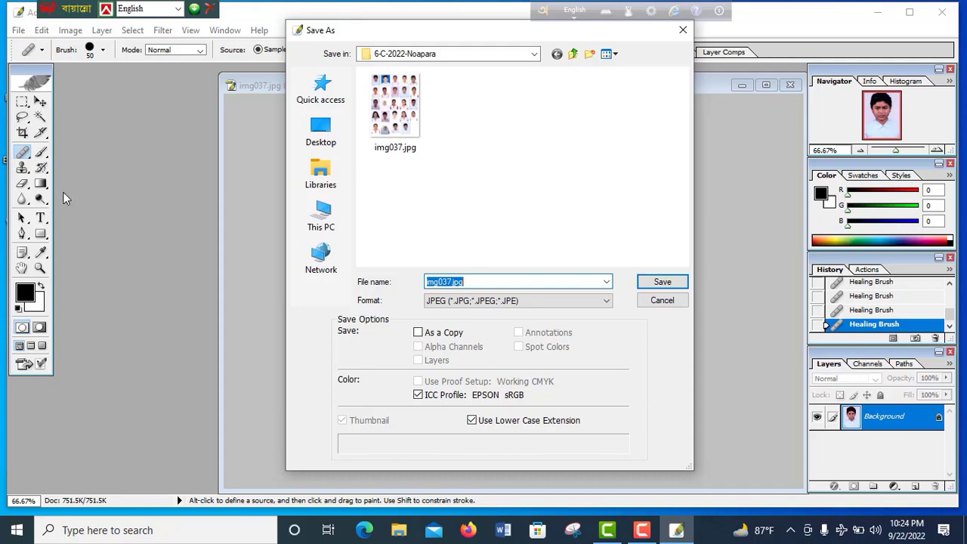
pyautogui.write('17')
pyautogui.click(663, 282)
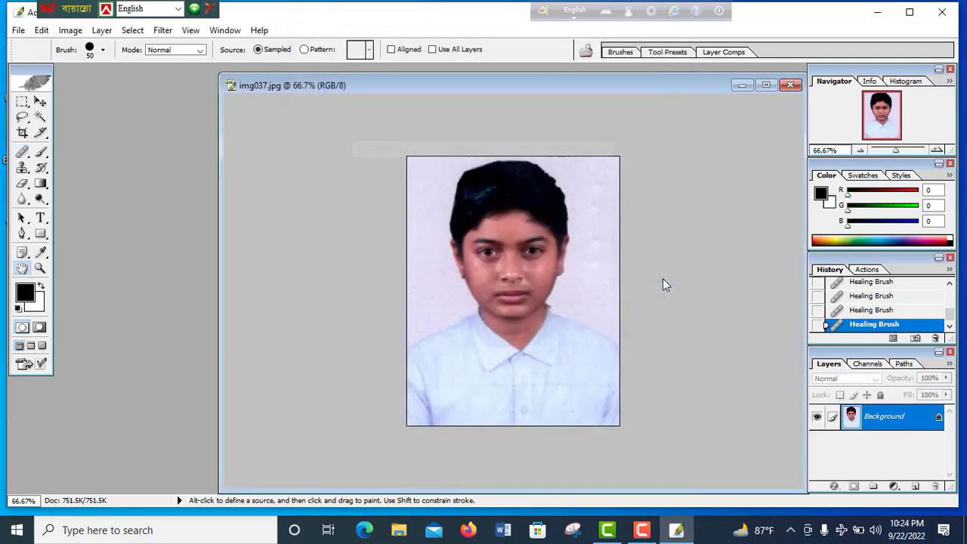
pyautogui.click(587, 172)
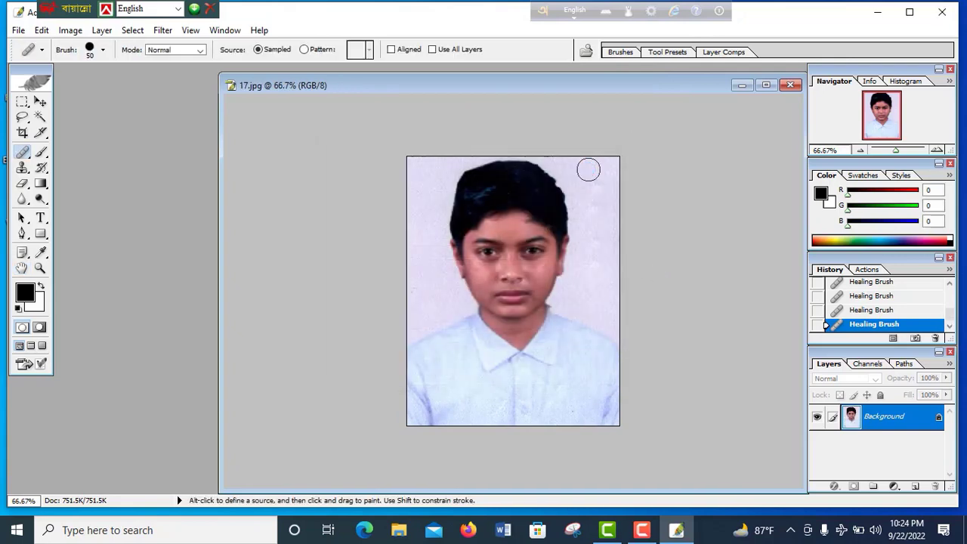
pyautogui.moveTo(553, 83); pyautogui.dragTo(440, 79)
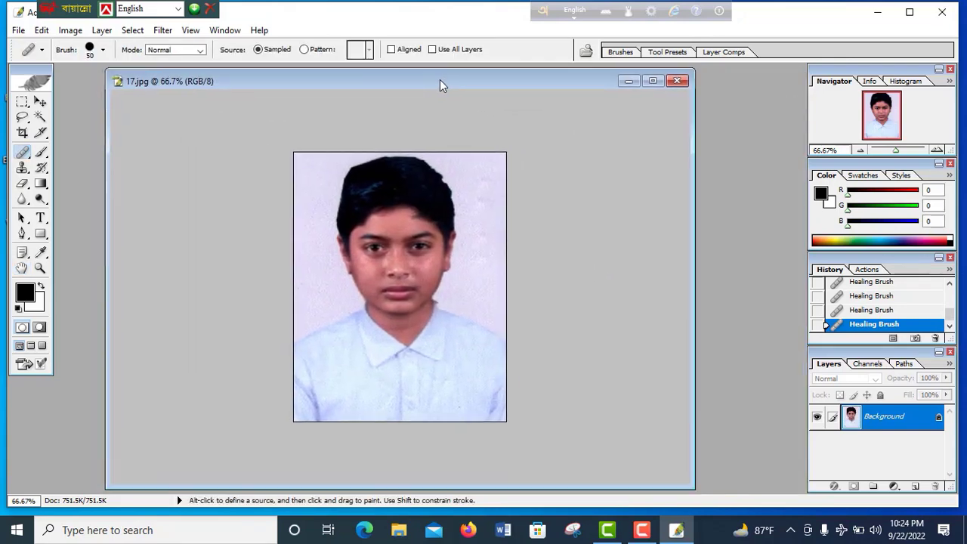
pyautogui.click(678, 81)
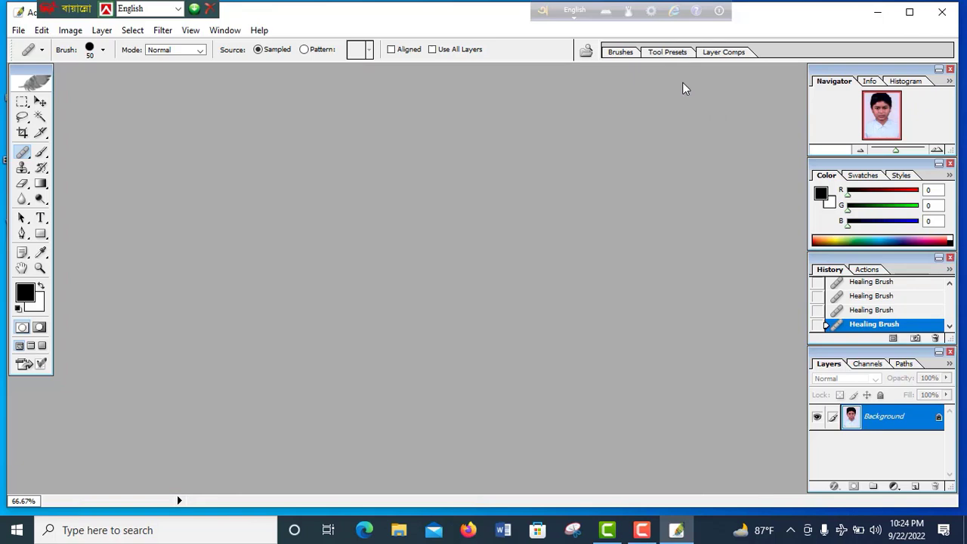
pyautogui.doubleClick(439, 216)
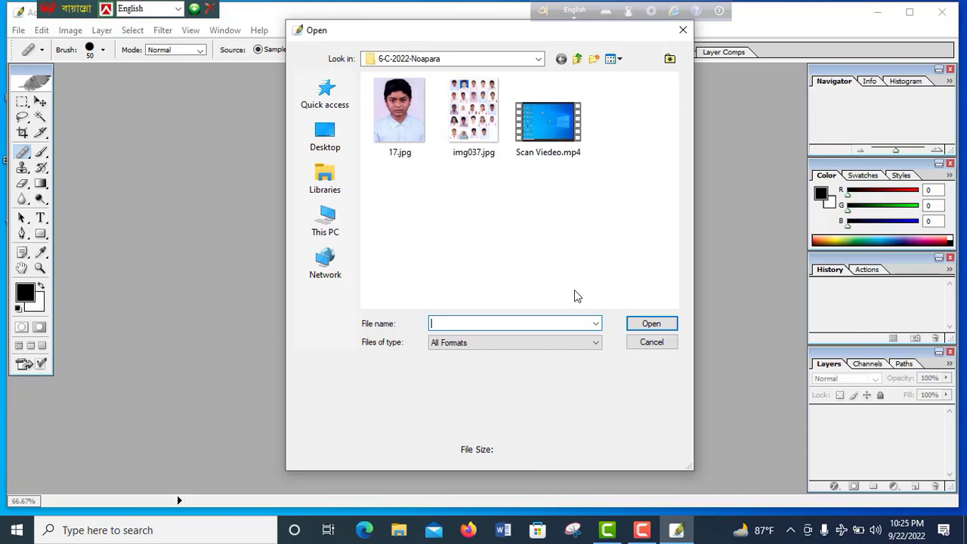
pyautogui.click(682, 31)
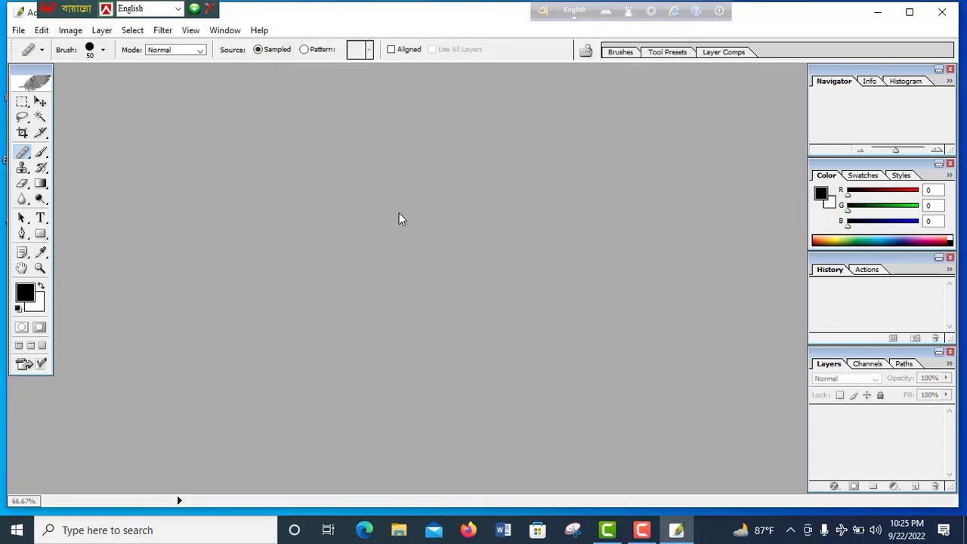
pyautogui.click(18, 32)
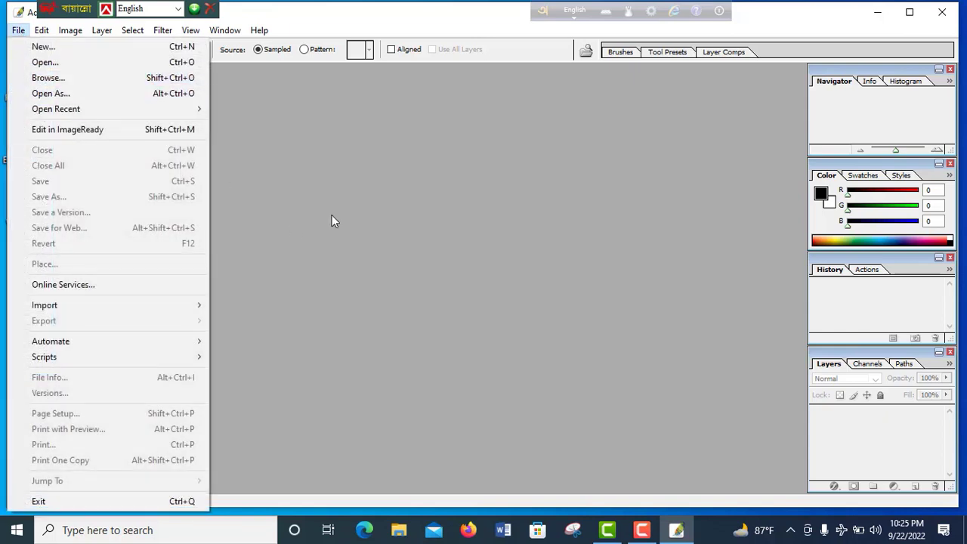
pyautogui.click(332, 217)
# - Reopen the scanned sheet img037.jpg from the 6-C-2022-Noapara folder
pyautogui.doubleClick(432, 249)
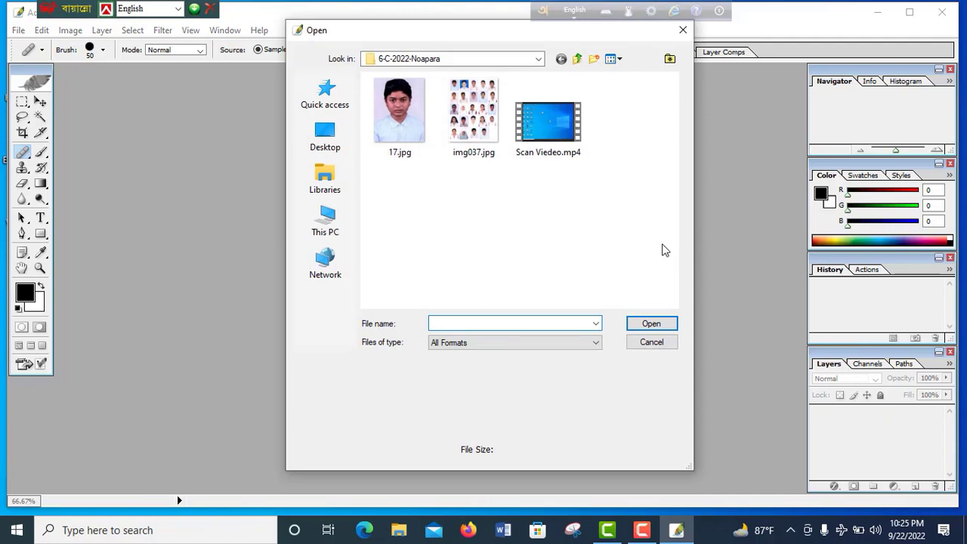
pyautogui.doubleClick(476, 120)
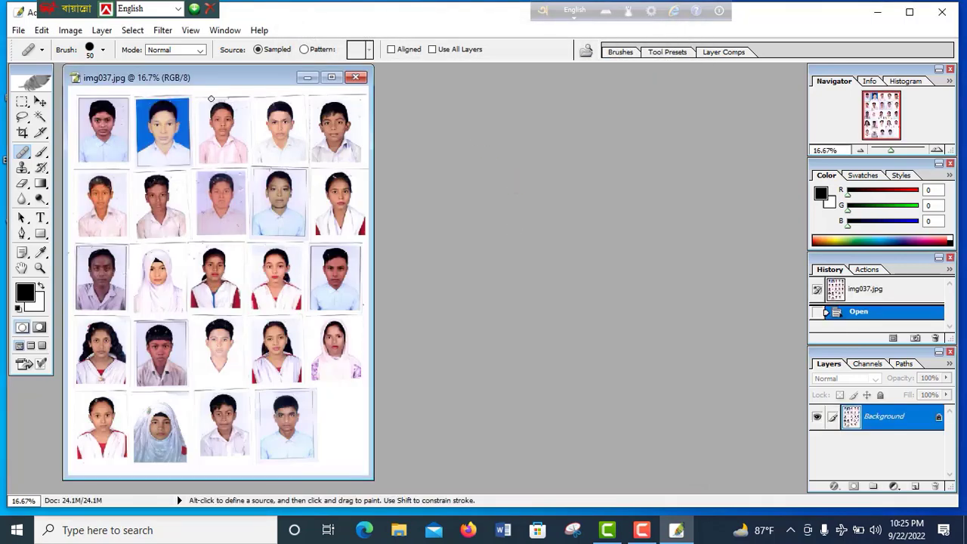
pyautogui.moveTo(214, 75); pyautogui.dragTo(322, 85)
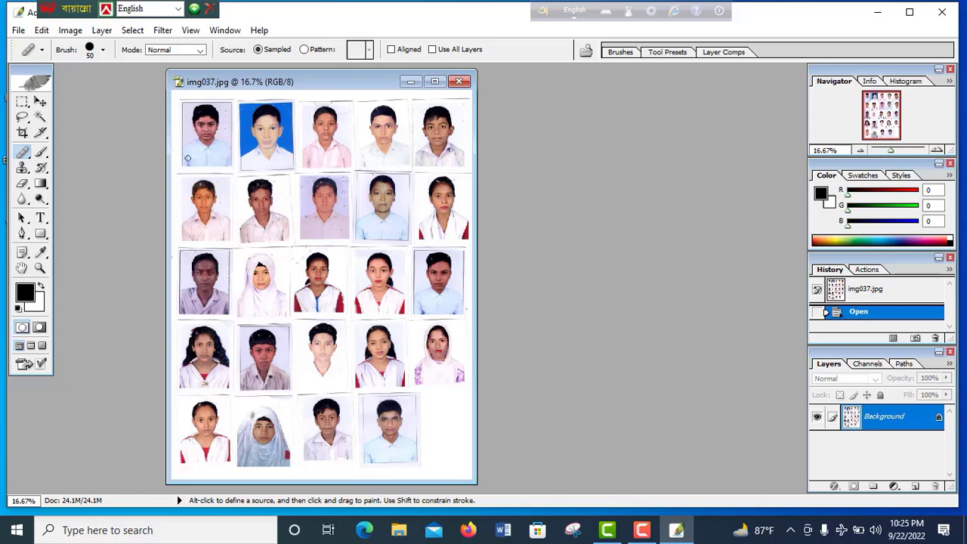
# - Crop the sheet roughly around the second portrait in the top row, the one with the blue background
pyautogui.click(22, 134)
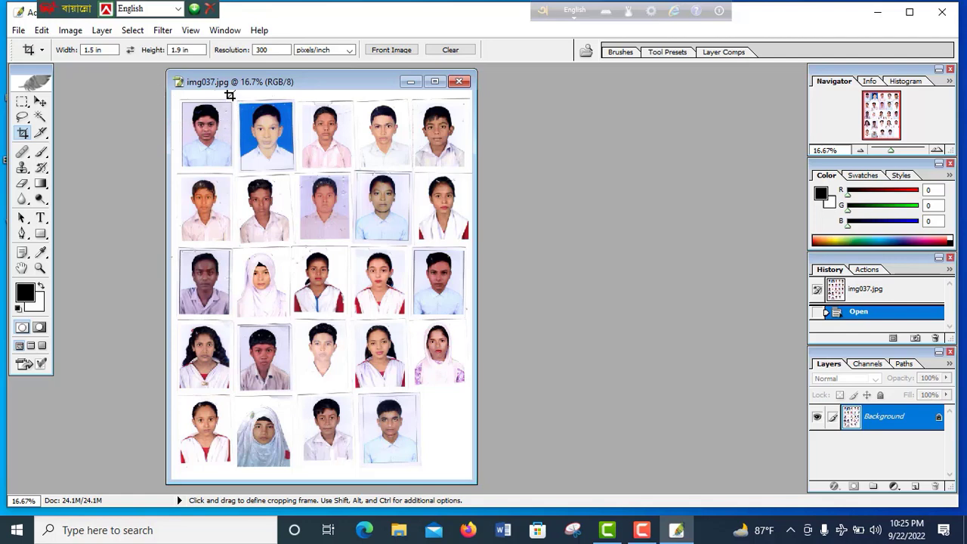
pyautogui.moveTo(230, 95); pyautogui.dragTo(301, 191)
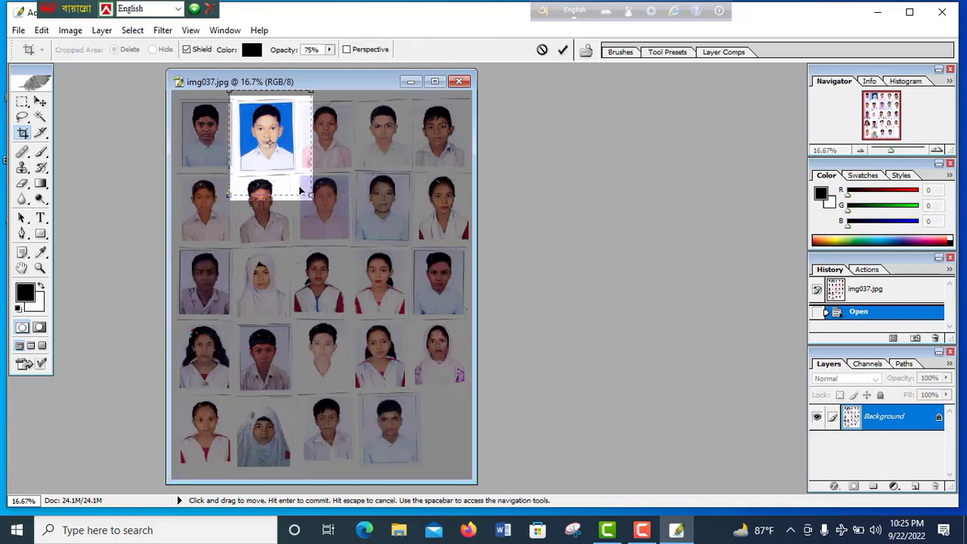
pyautogui.press('Escape')
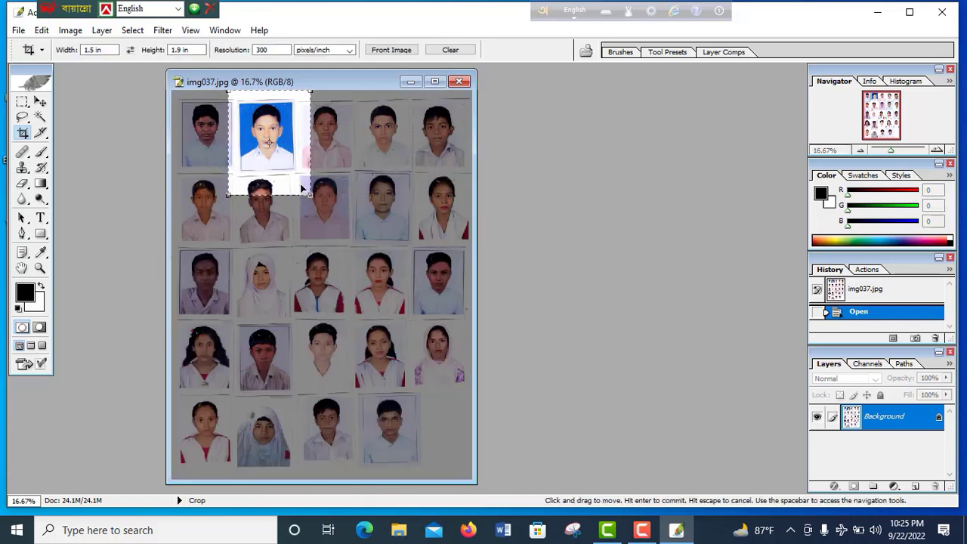
pyautogui.press('Return')
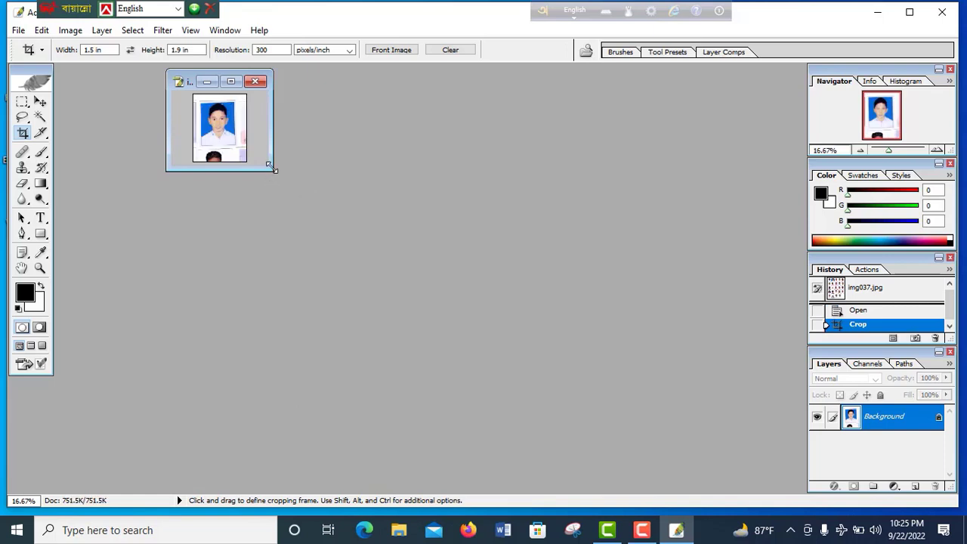
# - Crop tightly to the blue-background portrait's inner edges, rotating the crop frame to match its tilt and removing the white border
pyautogui.moveTo(272, 170); pyautogui.dragTo(659, 396)
pyautogui.hotkey('ctrl', '+')
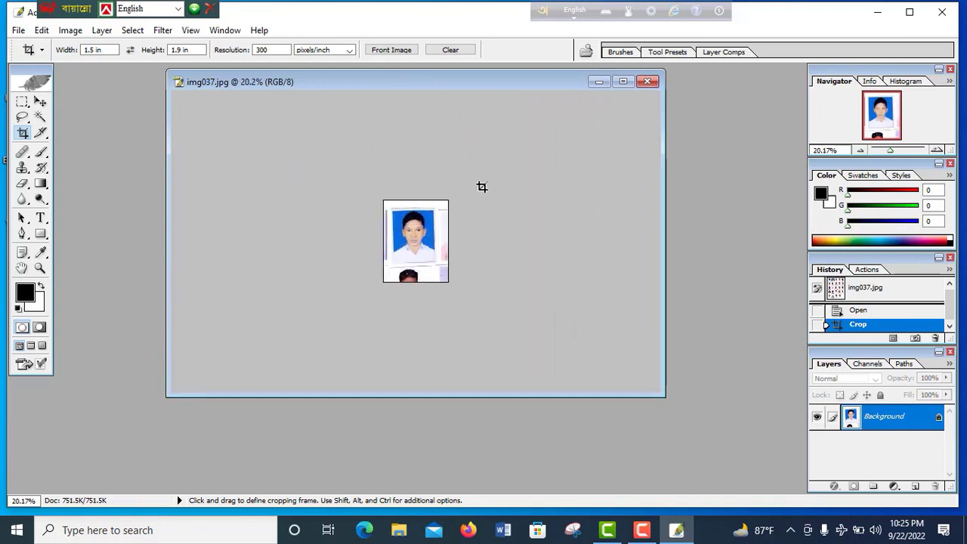
pyautogui.hotkey('ctrl', '+')
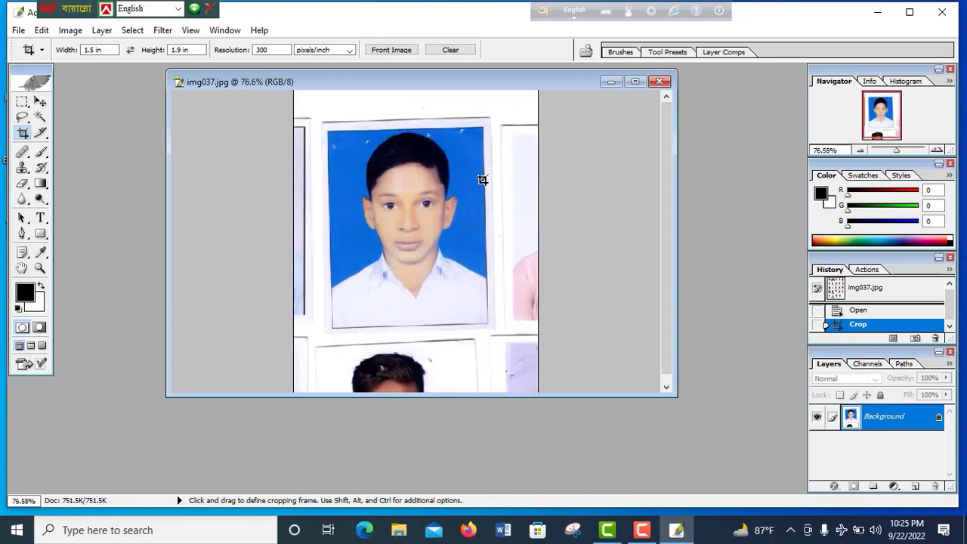
pyautogui.hotkey('ctrl', '+')
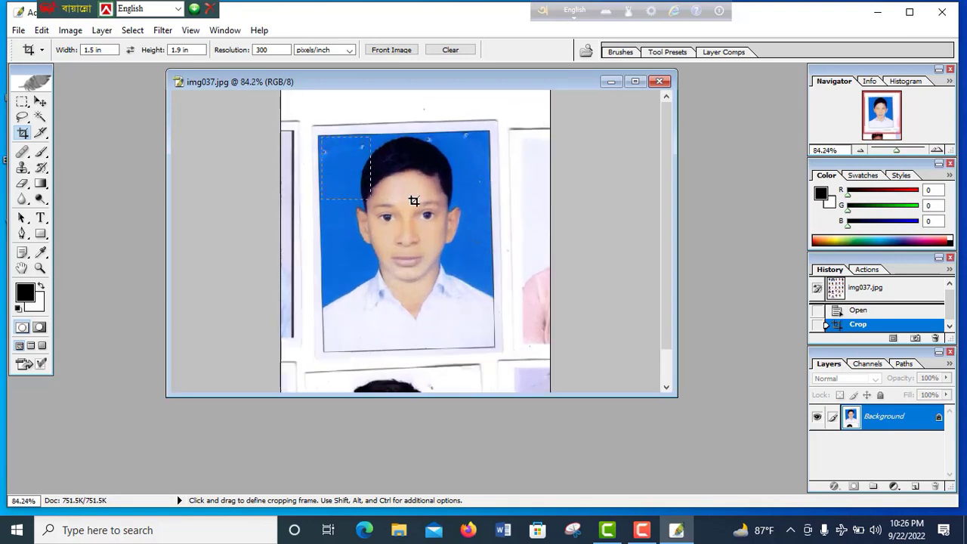
pyautogui.moveTo(414, 200); pyautogui.dragTo(629, 344)
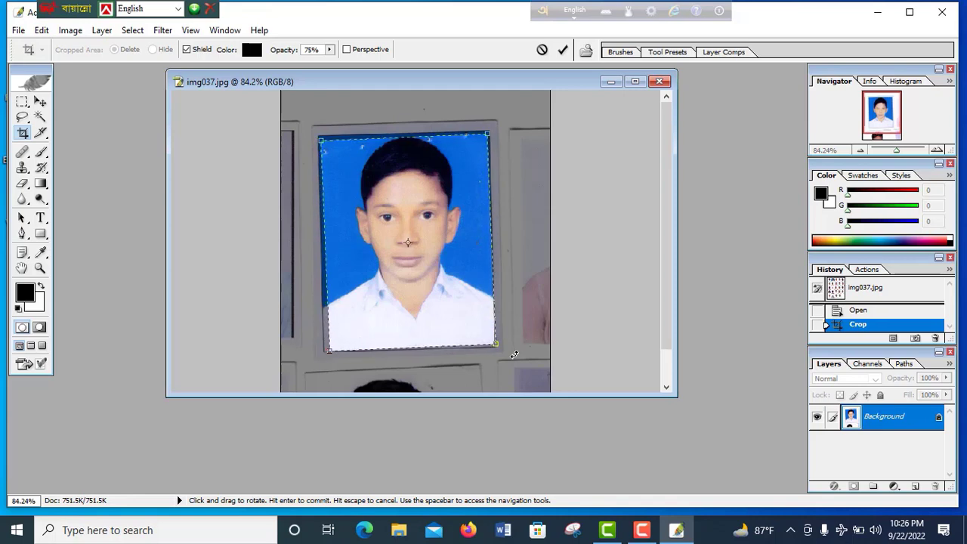
pyautogui.press('Up')
pyautogui.press('Up')
pyautogui.press('Up')
pyautogui.press('Up')
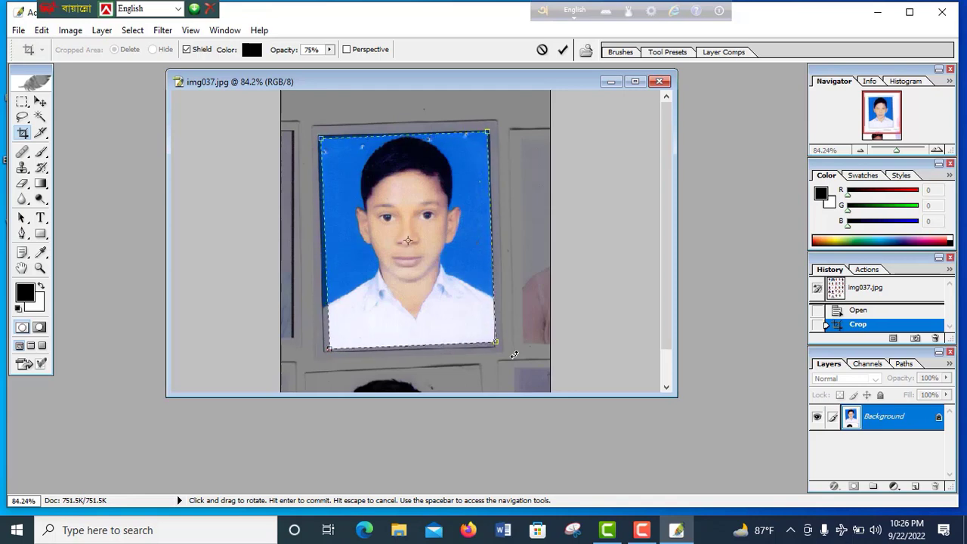
pyautogui.press('Return')
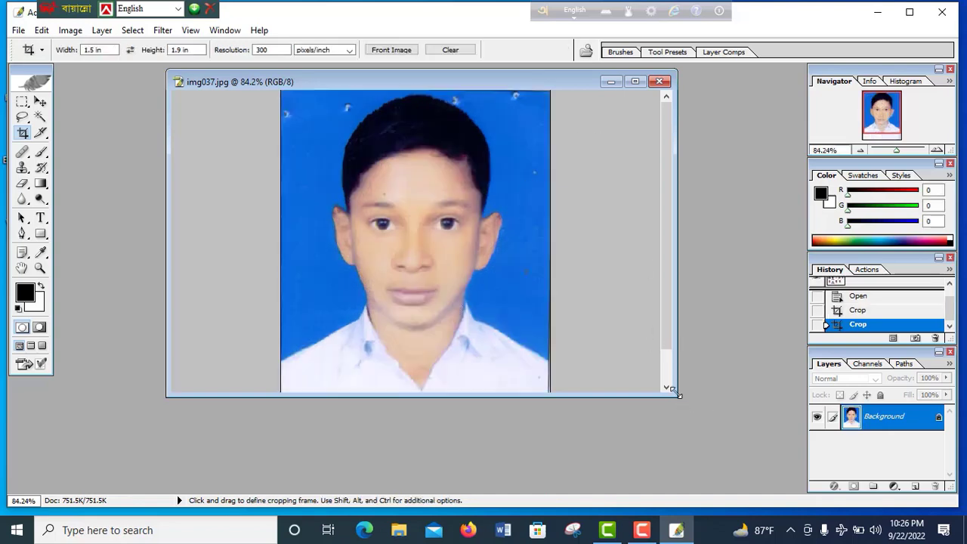
# - Heal the white marks and specks in the portrait's blue background with the Healing Brush, sampling clean blue beside the head
pyautogui.moveTo(679, 394); pyautogui.dragTo(747, 461)
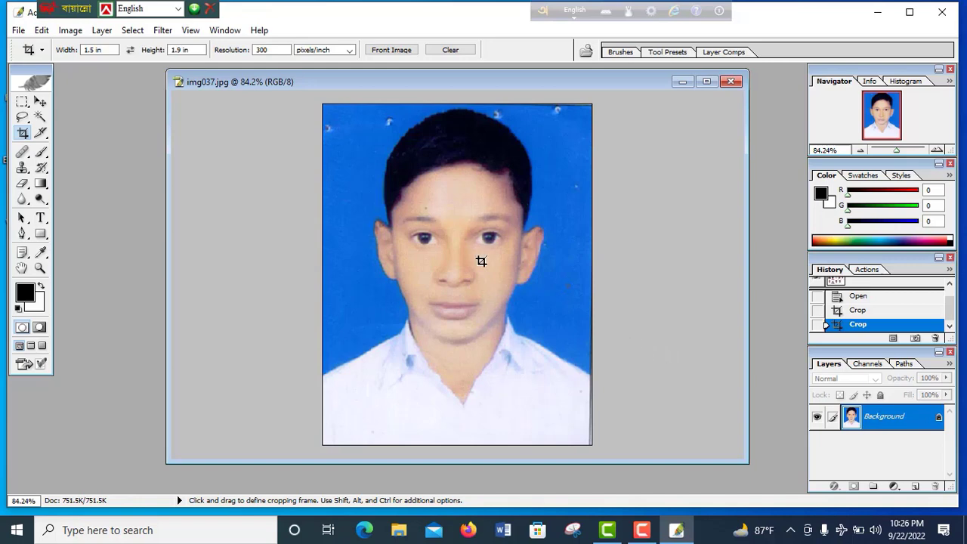
pyautogui.click(21, 153)
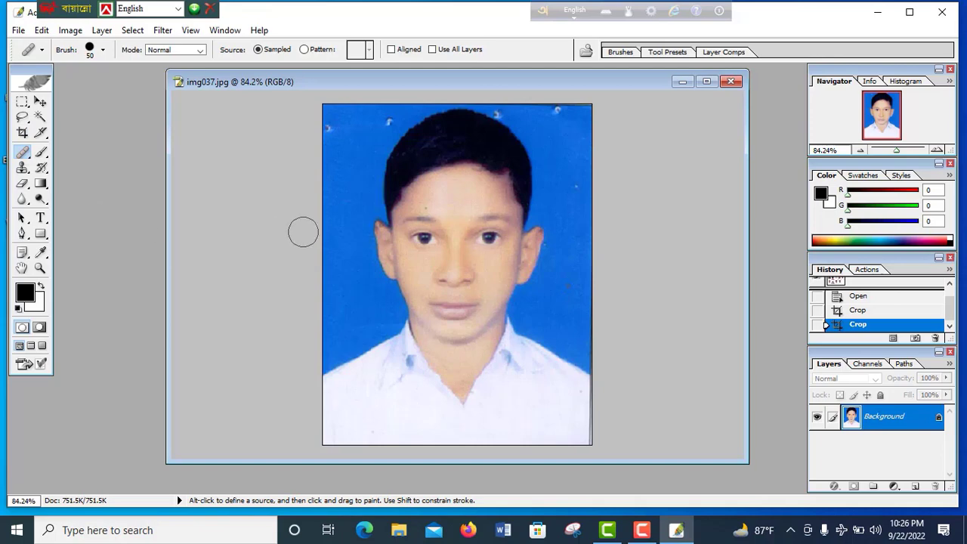
pyautogui.keyDown('alt'); pyautogui.click(350, 166); pyautogui.keyUp('alt')
pyautogui.press('alt')
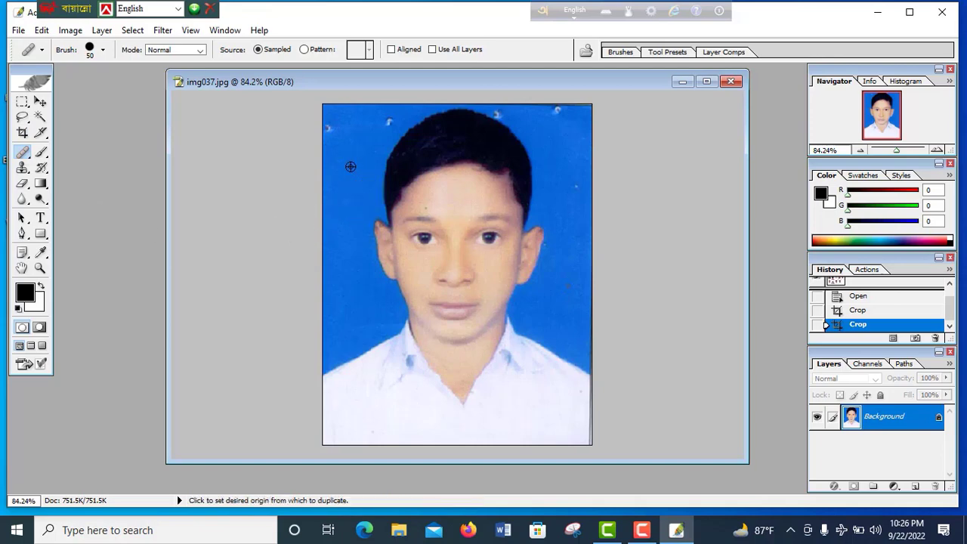
pyautogui.keyDown('alt'); pyautogui.click(351, 167); pyautogui.keyUp('alt')
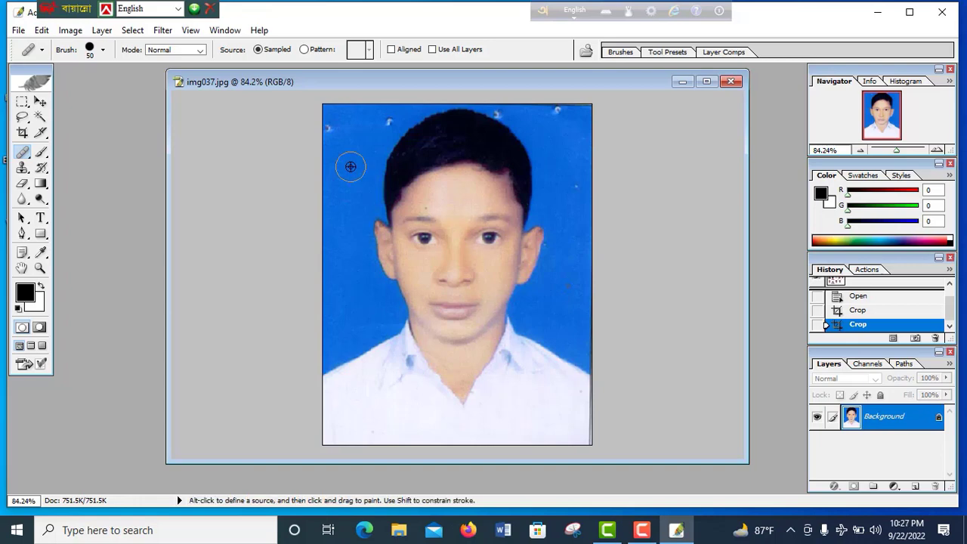
pyautogui.click(330, 131)
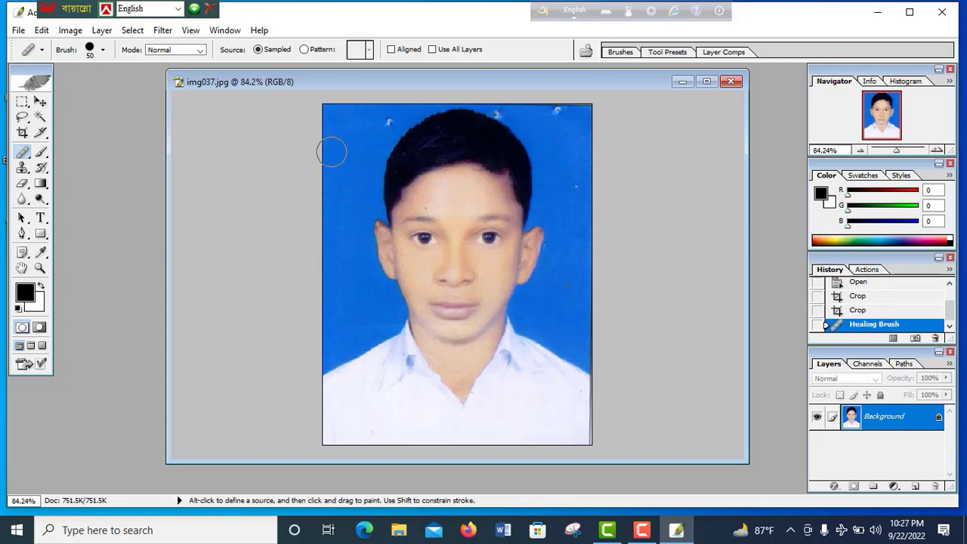
pyautogui.click(383, 118)
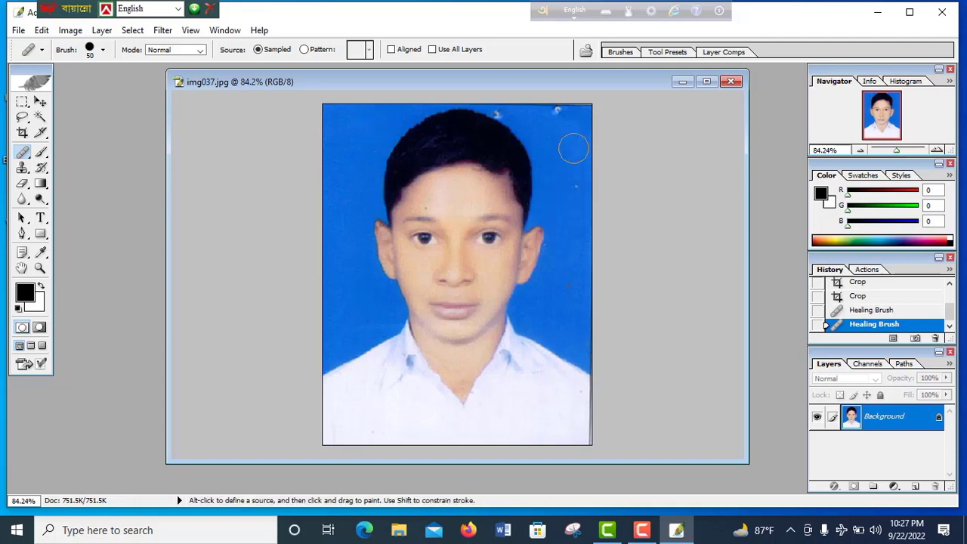
pyautogui.click(558, 113)
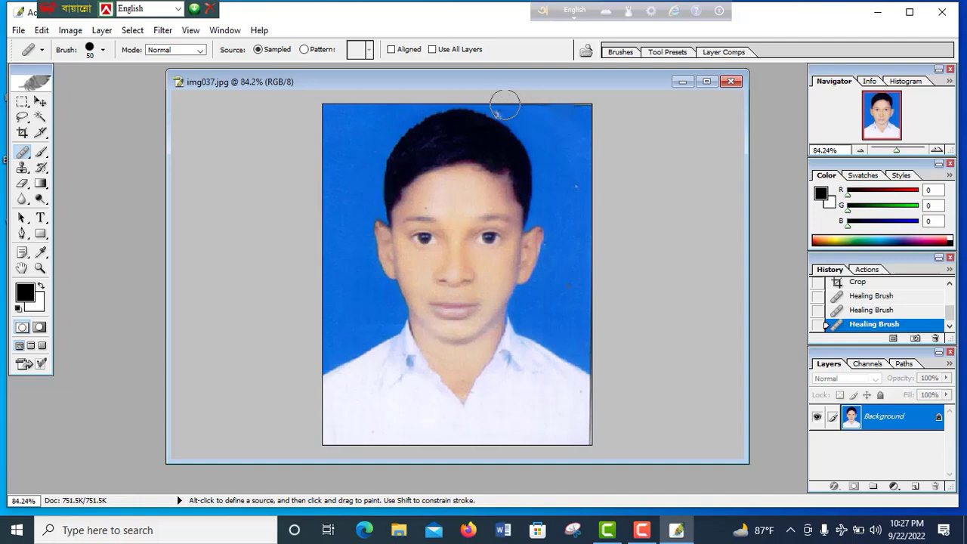
pyautogui.click(505, 105)
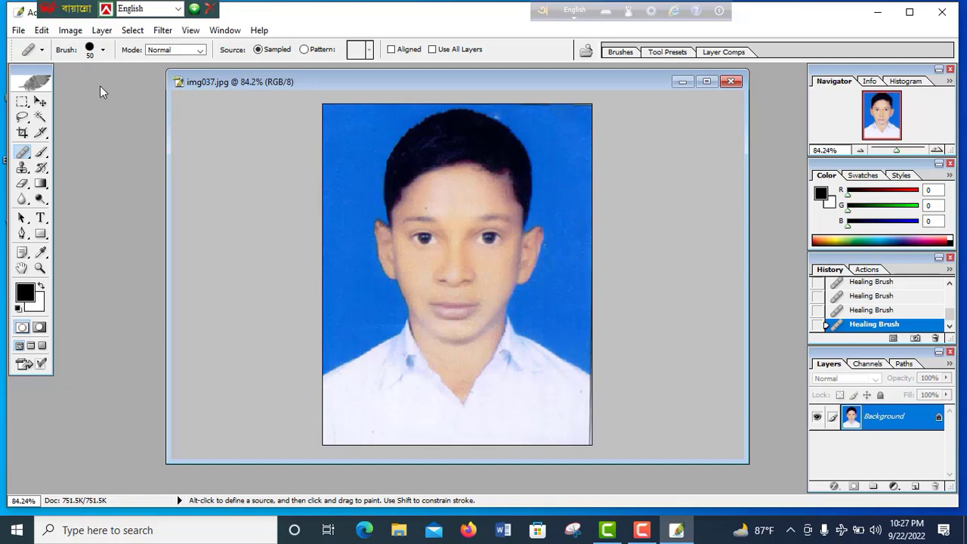
# - Save the retouched portrait as JPEG file 33 in the 6-C-2022-Noapara folder at quality 12 and close the document
pyautogui.click(18, 30)
pyautogui.click(62, 197)
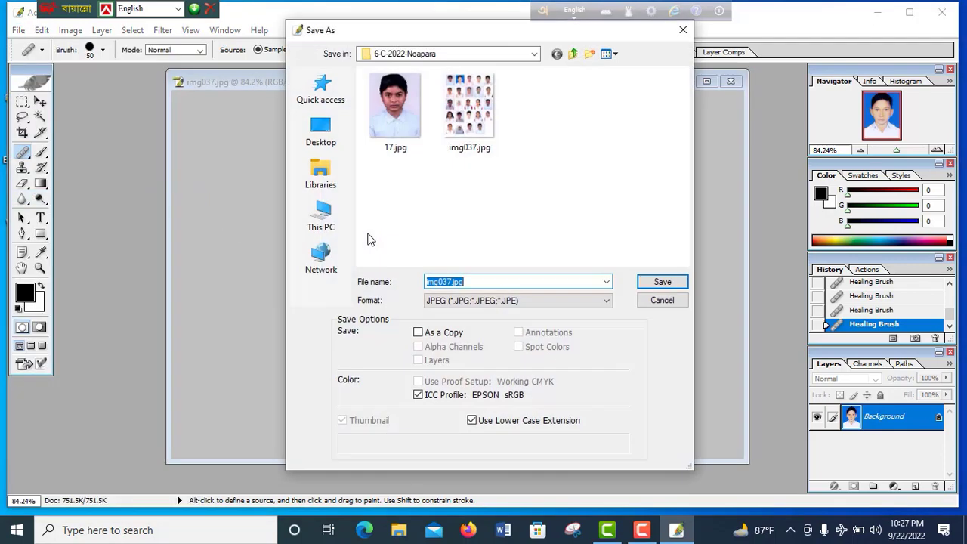
pyautogui.write('33')
pyautogui.click(658, 281)
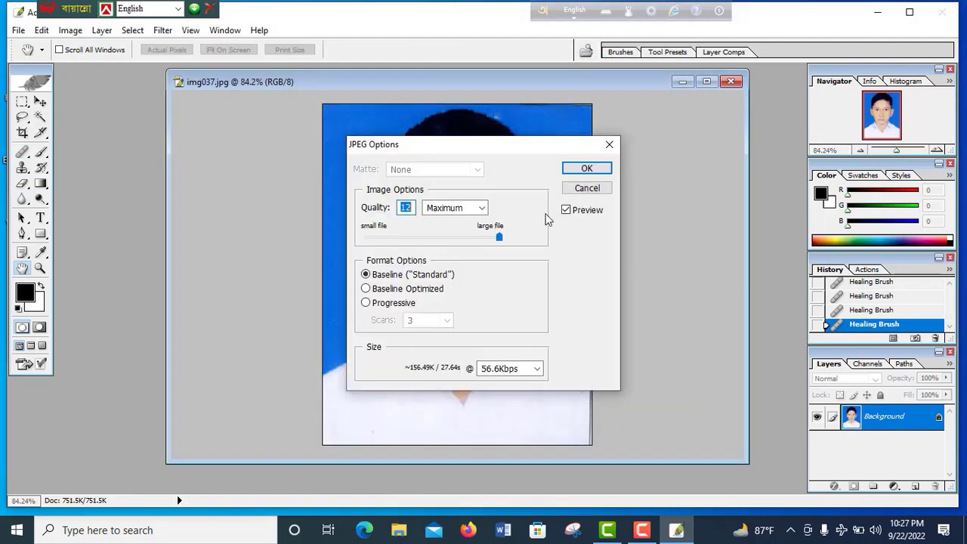
pyautogui.click(587, 169)
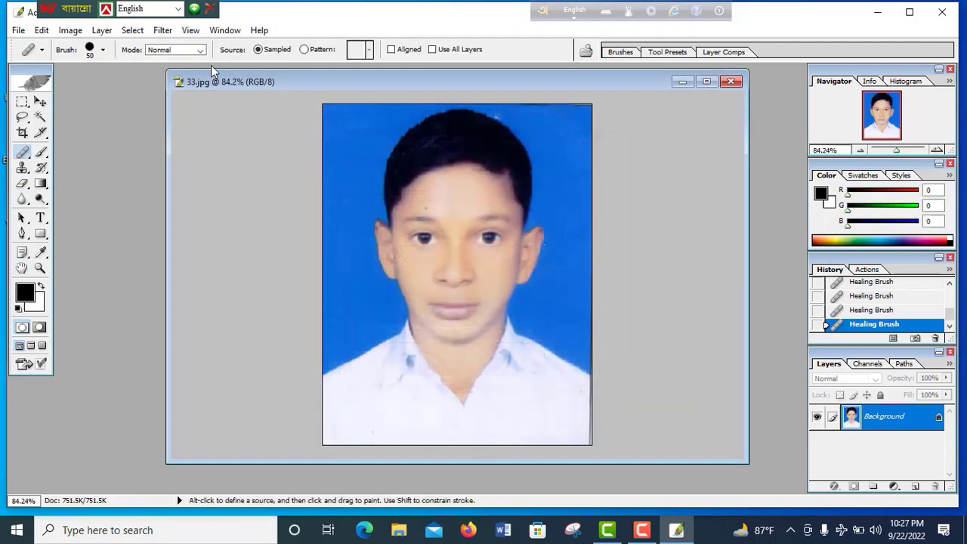
pyautogui.click(730, 81)
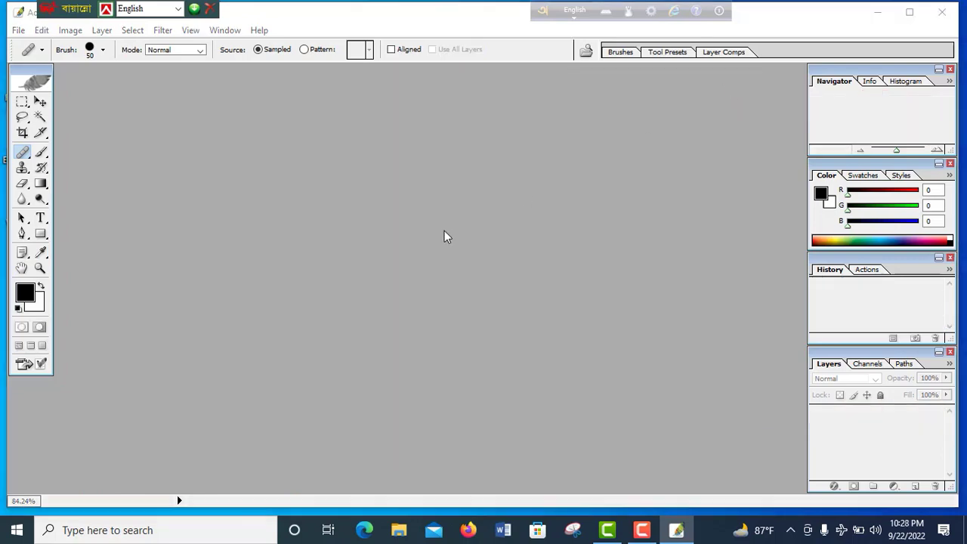
# - Review the saved portrait files in the 6-C-2022-Noapara folder without opening any of them
pyautogui.hotkey('ctrl', 'o')
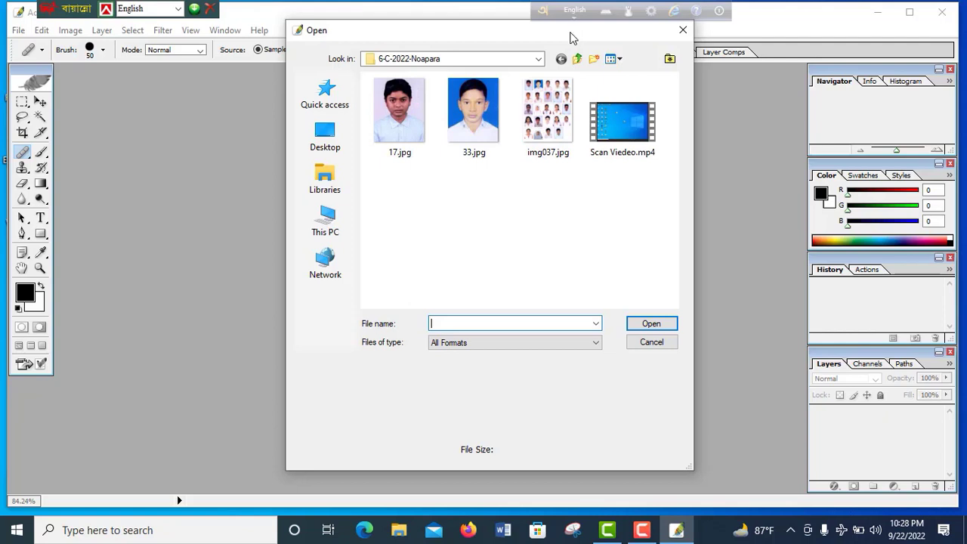
pyautogui.moveTo(570, 39); pyautogui.dragTo(494, 54)
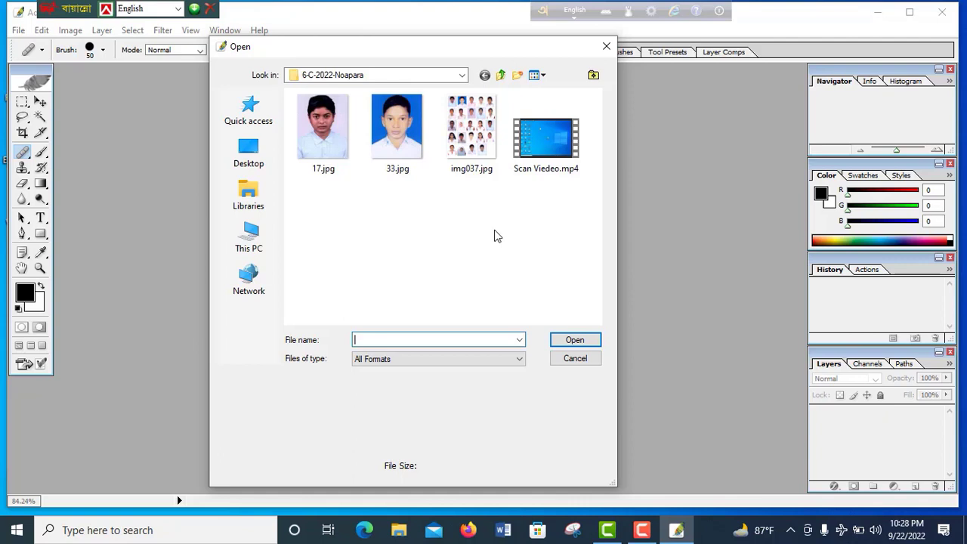
pyautogui.click(606, 48)
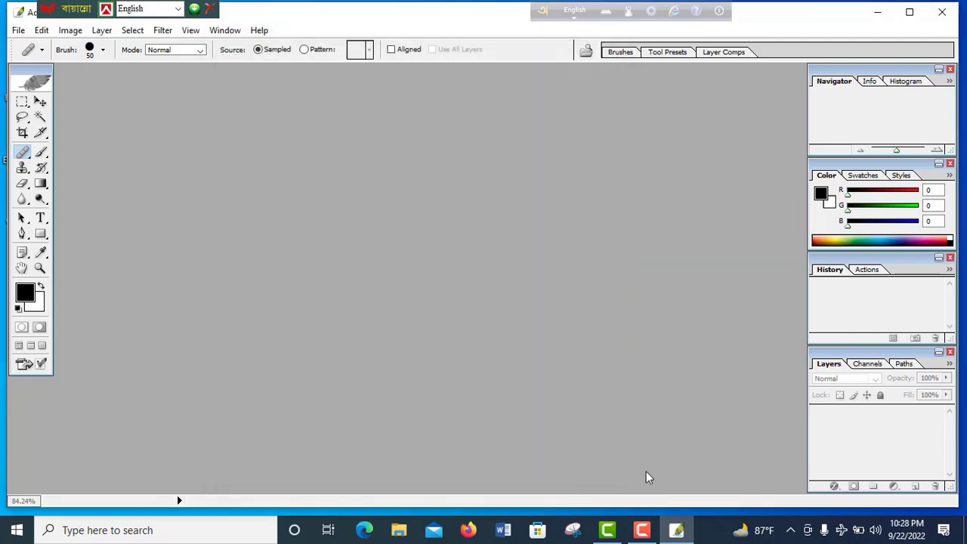
pyautogui.click(646, 530)
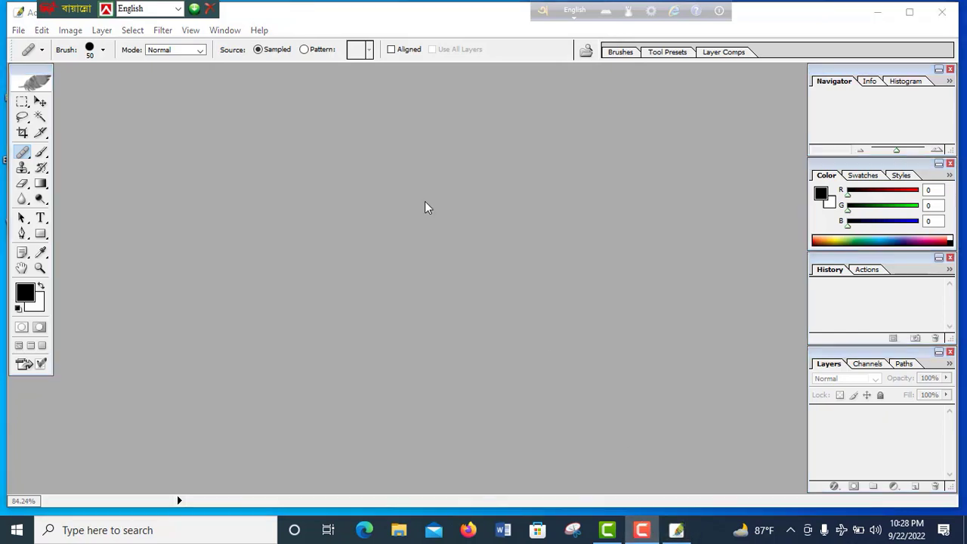